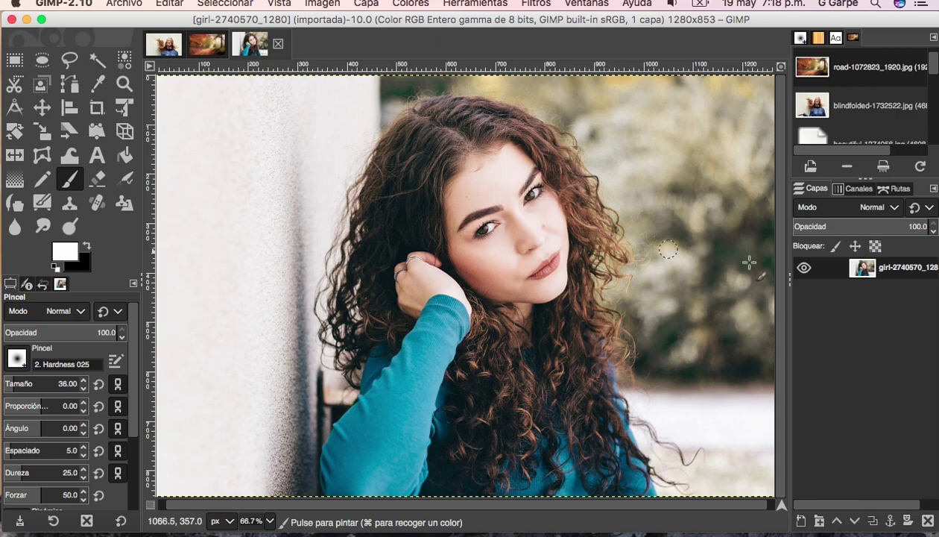
Step: Add an alpha channel to the woman photo layer and duplicate it as 'Copia de girl-2740570_1280'
right_click(880, 277)
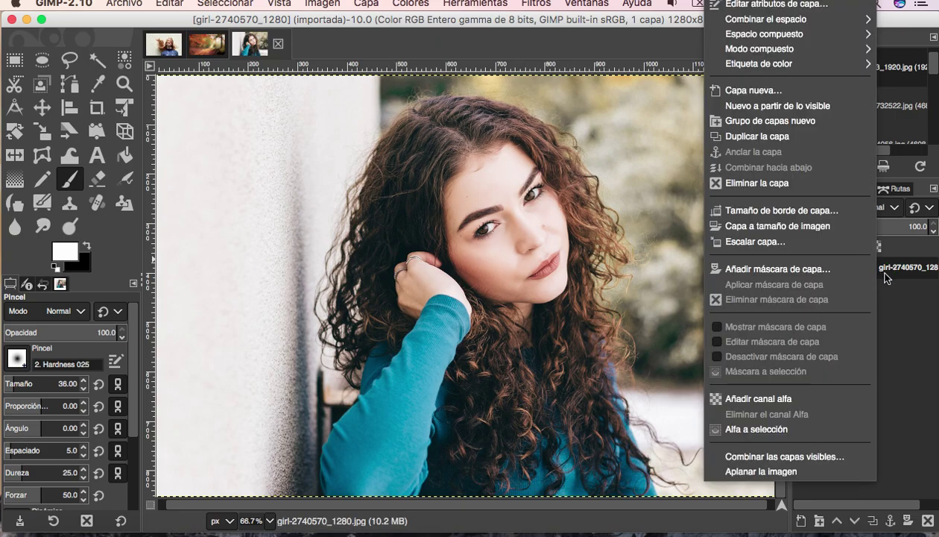
click(785, 407)
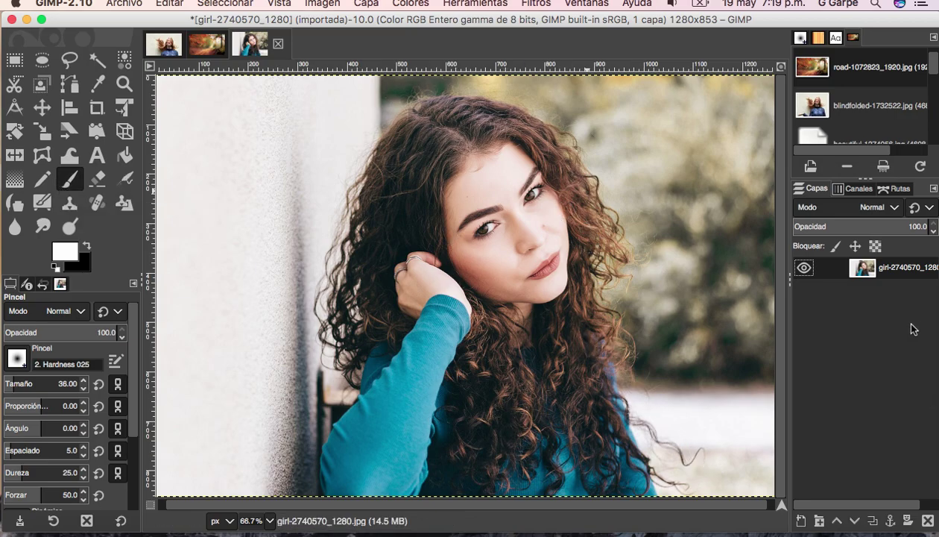
right_click(882, 275)
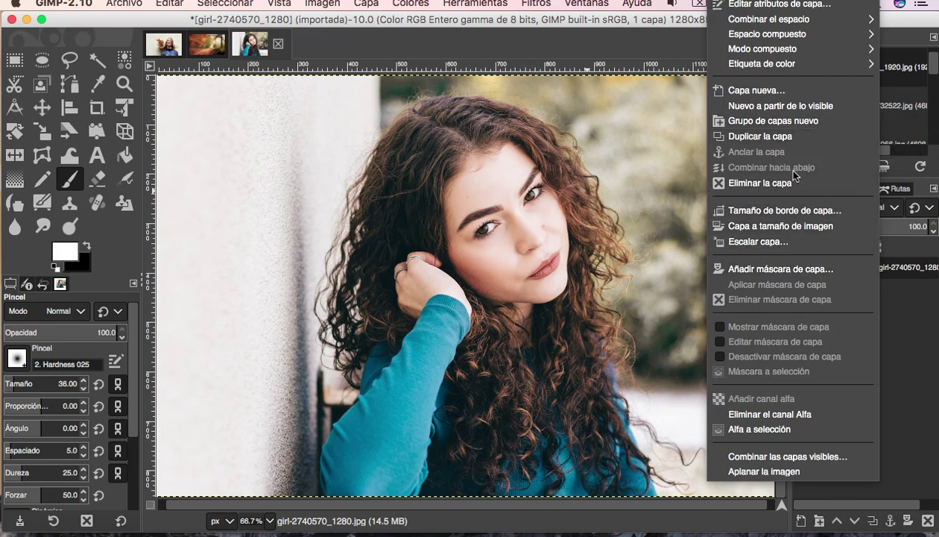
click(790, 136)
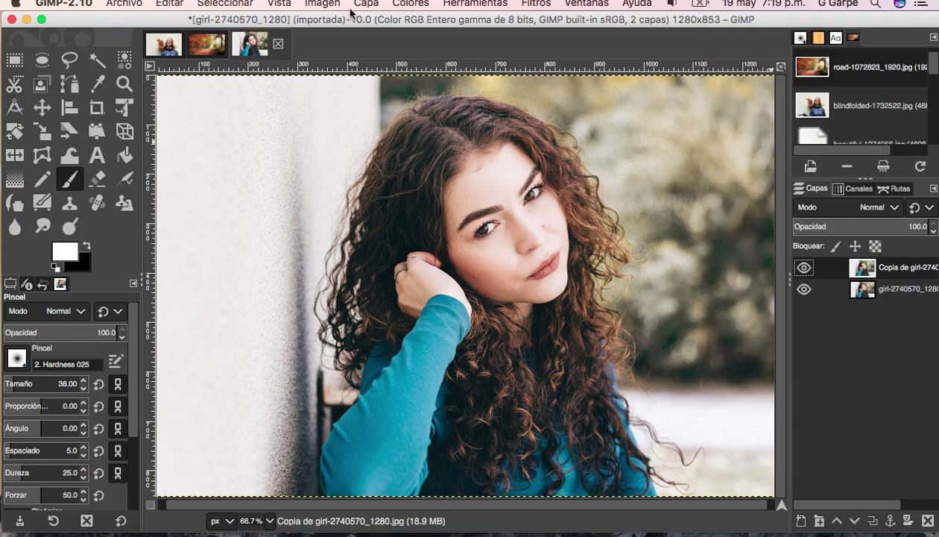
click(409, 4)
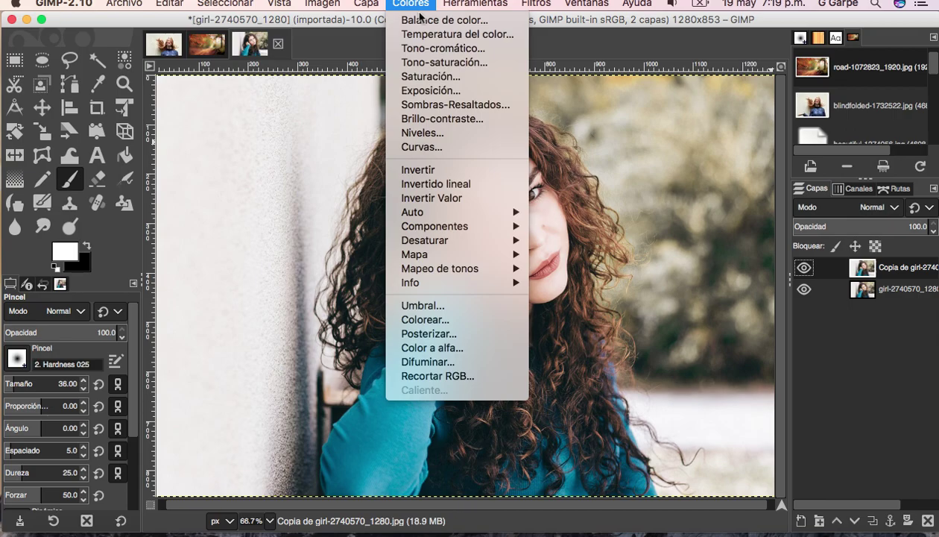
Step: Open Curves on the duplicate layer and bend the Value curve into a bright, steep S-shape
click(478, 148)
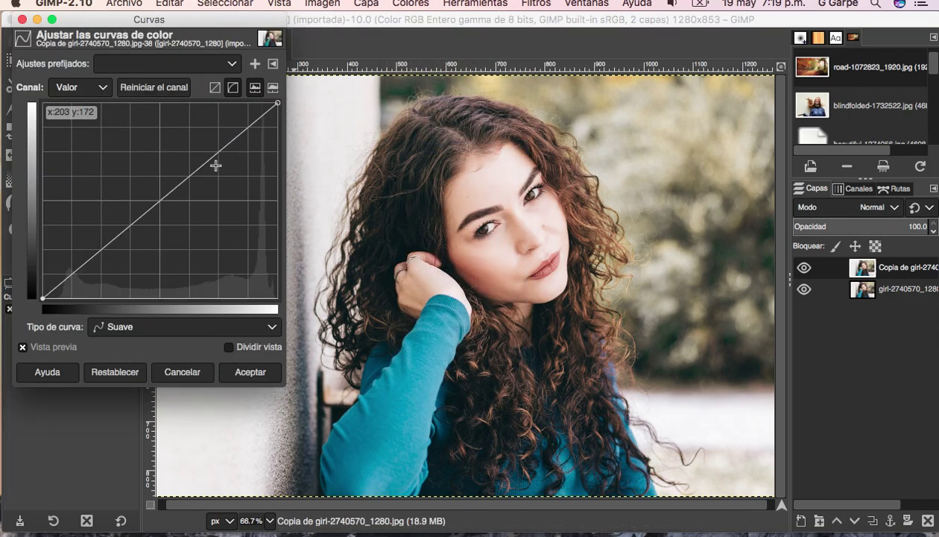
drag(215, 158, 178, 104)
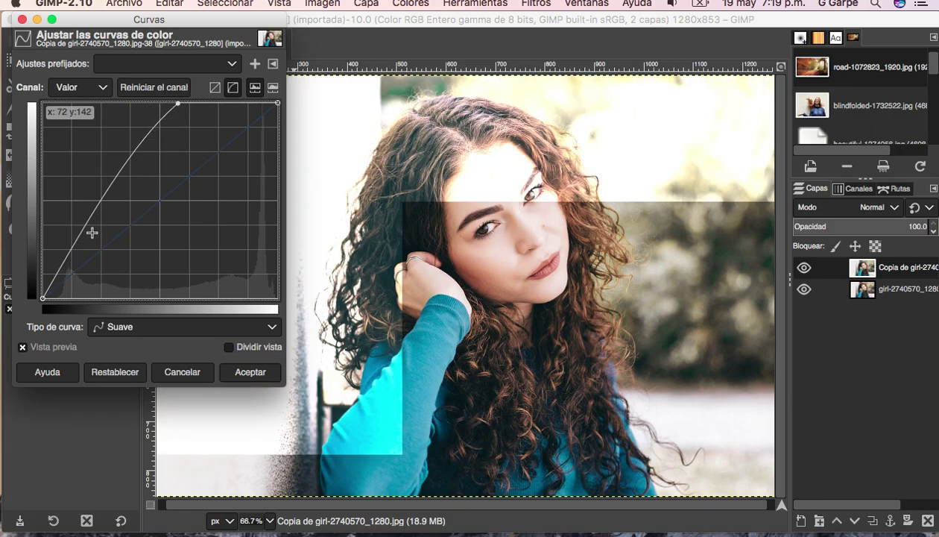
drag(86, 225, 137, 316)
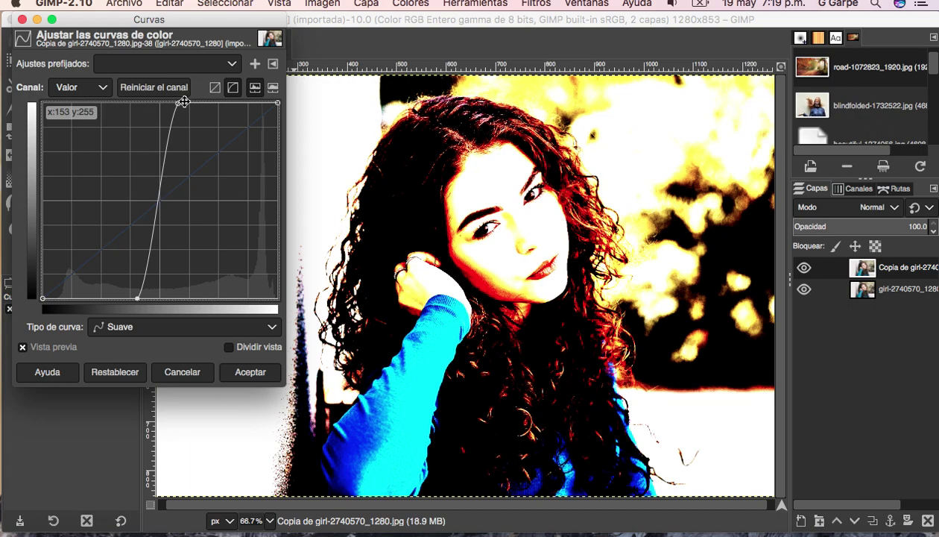
drag(183, 102, 211, 106)
drag(139, 299, 107, 299)
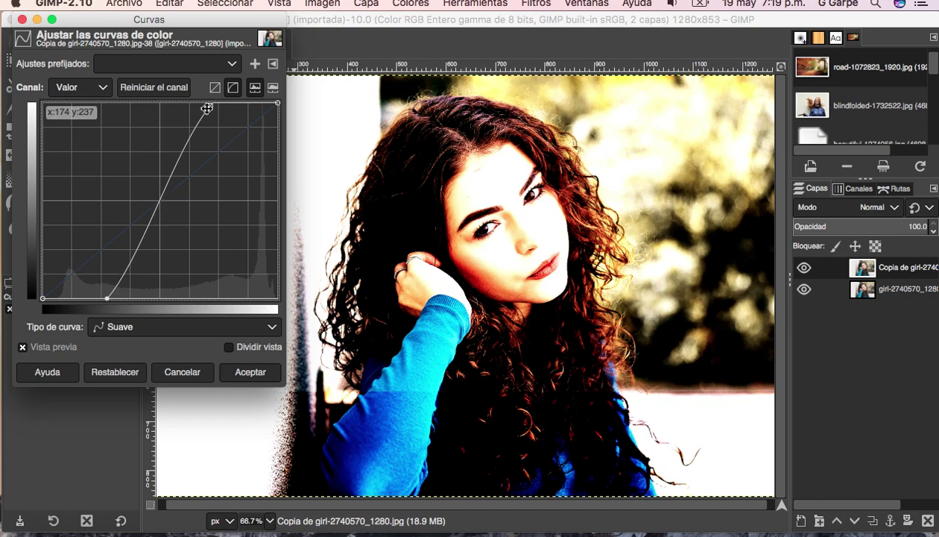
drag(207, 109, 189, 103)
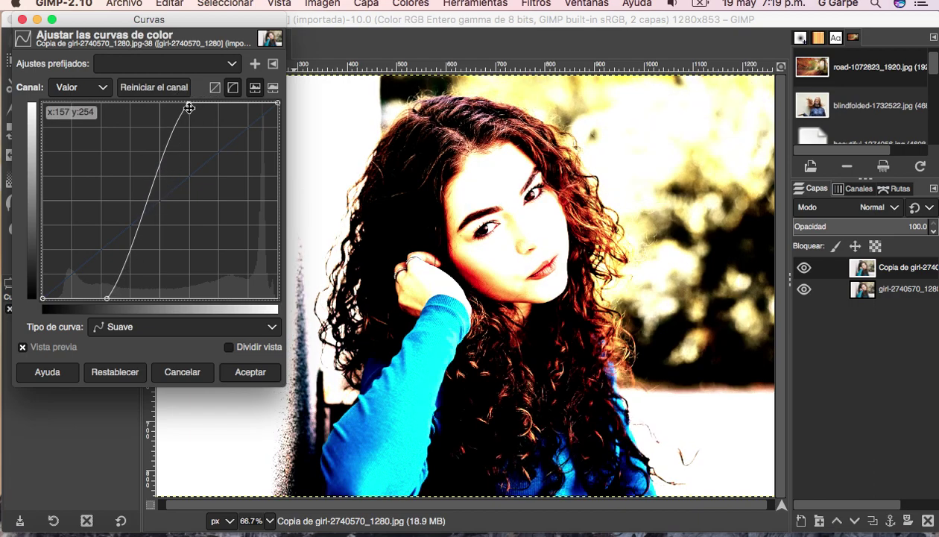
mouse_move(105, 293)
mouse_down()
mouse_move(120, 299)
mouse_move(138, 279)
mouse_up()
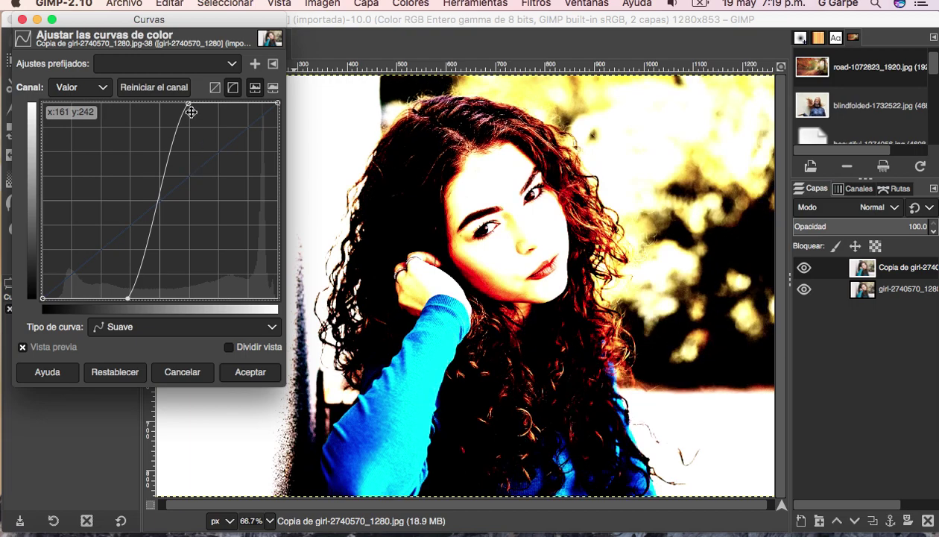
drag(187, 103, 179, 103)
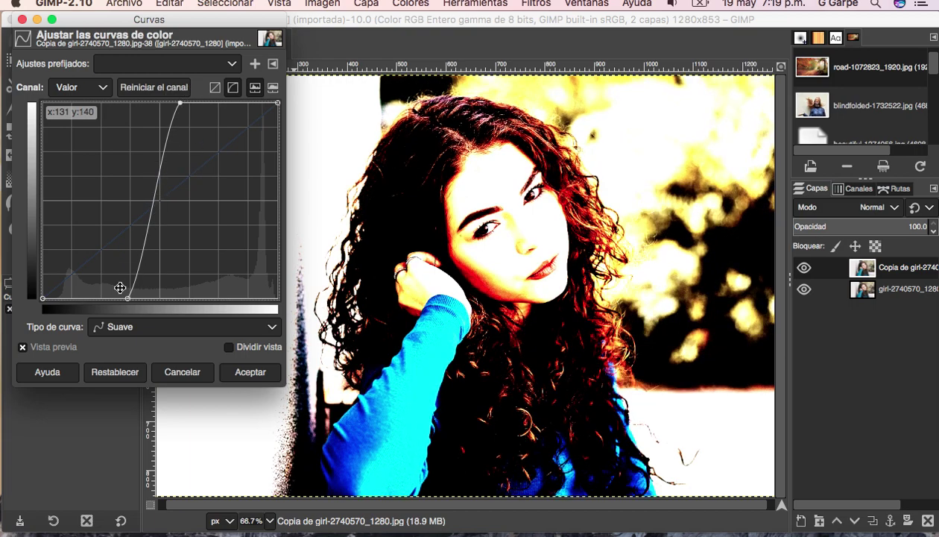
drag(127, 298, 139, 298)
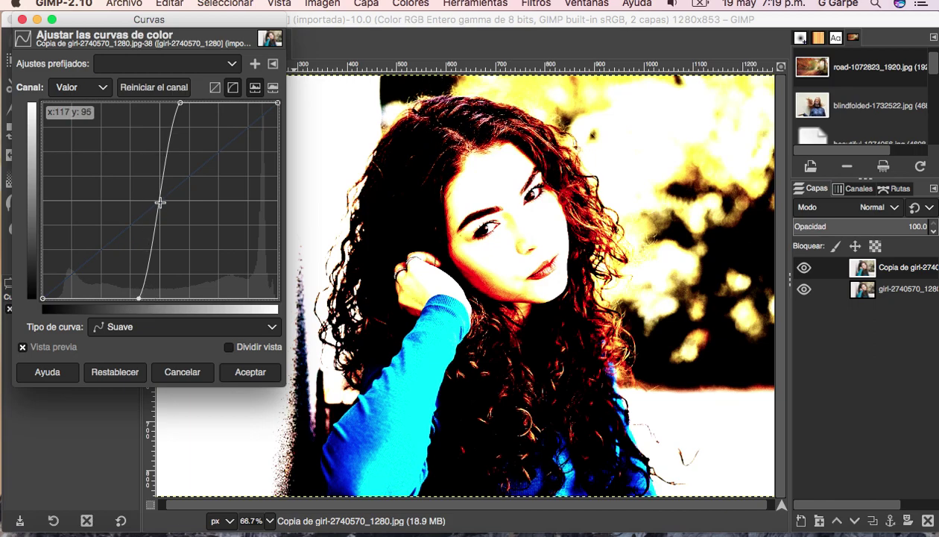
mouse_move(161, 192)
mouse_down()
mouse_move(174, 198)
mouse_move(102, 193)
mouse_move(93, 302)
mouse_move(132, 232)
mouse_move(146, 174)
mouse_up()
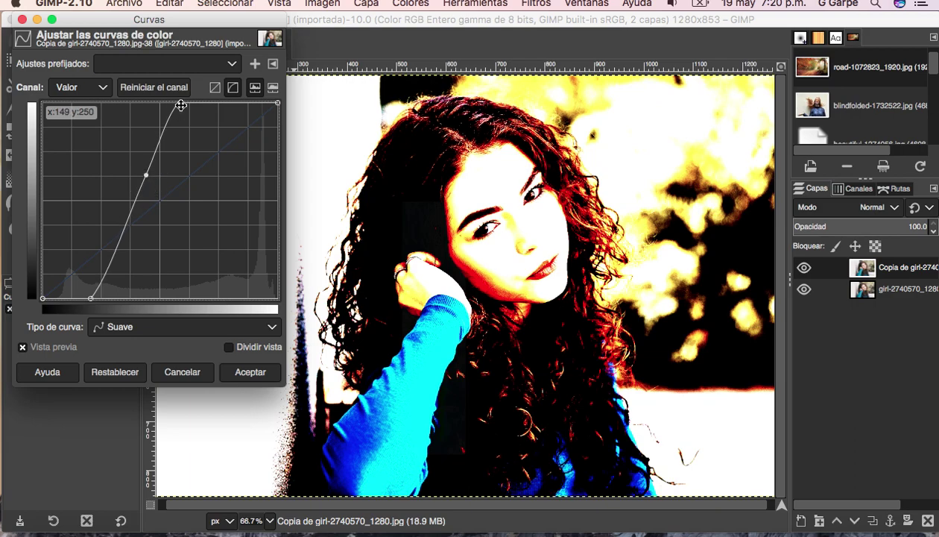
Step: Refine the curve's highlight and shadow points, pushing highlights to full white for stark contrast
mouse_move(181, 105)
mouse_down()
mouse_move(204, 95)
mouse_move(217, 107)
mouse_up()
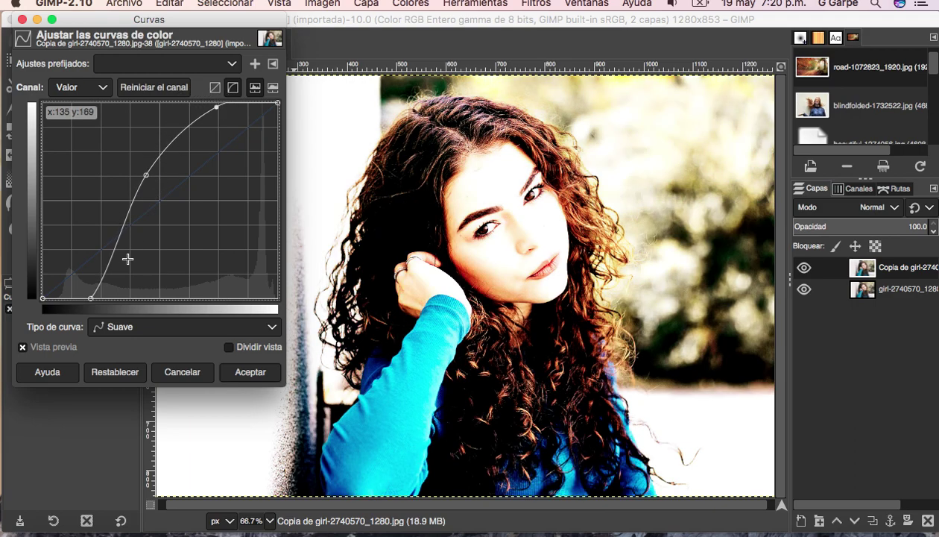
drag(97, 298, 102, 298)
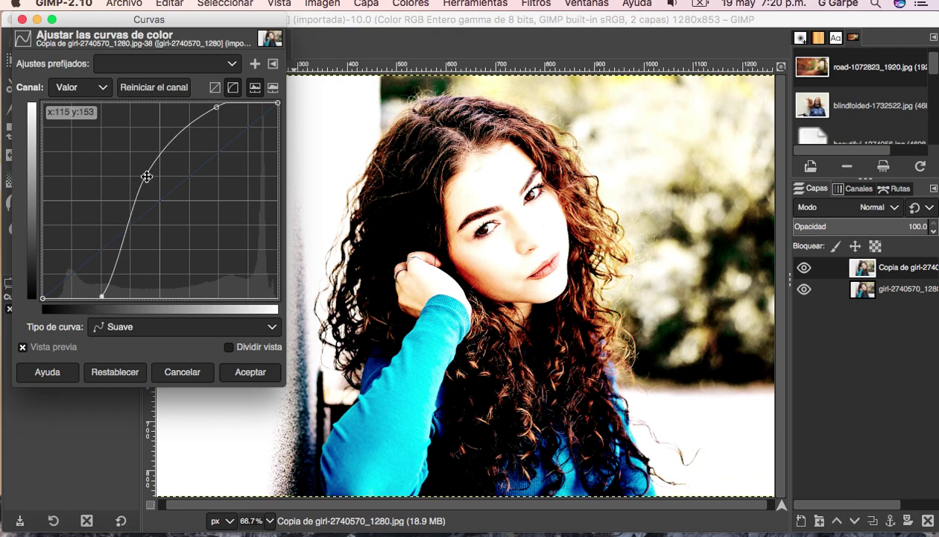
mouse_move(147, 176)
mouse_down()
mouse_move(150, 196)
mouse_move(163, 192)
mouse_up()
mouse_move(222, 109)
mouse_down()
mouse_move(199, 101)
mouse_move(245, 103)
mouse_up()
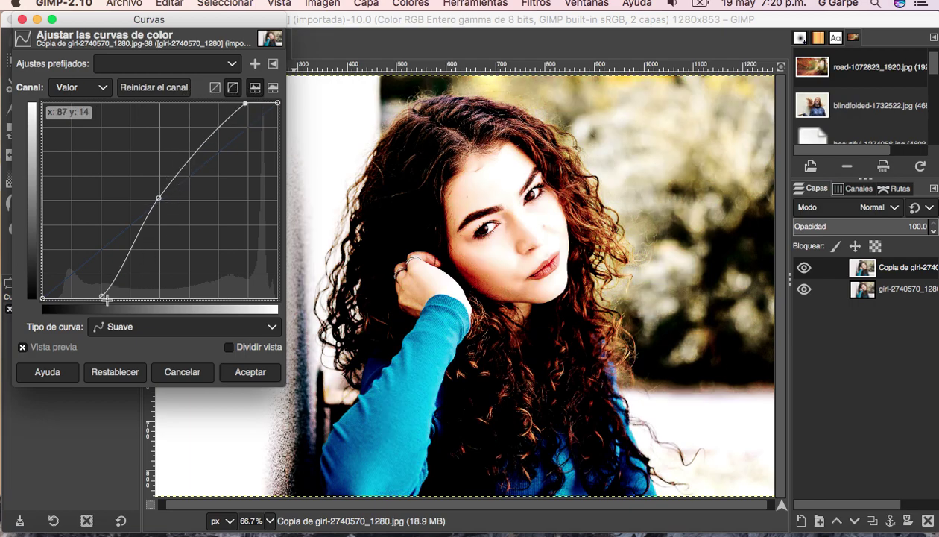
drag(105, 299, 171, 300)
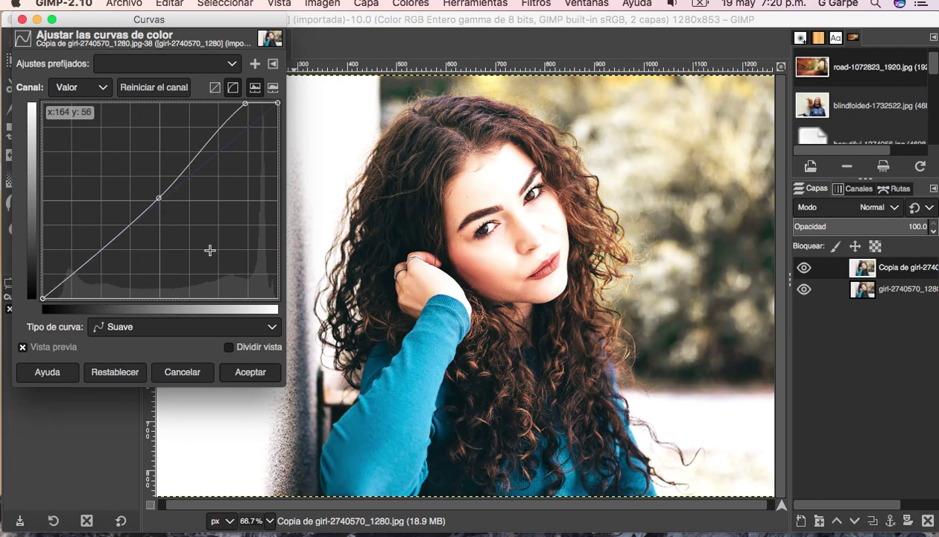
drag(164, 206, 132, 110)
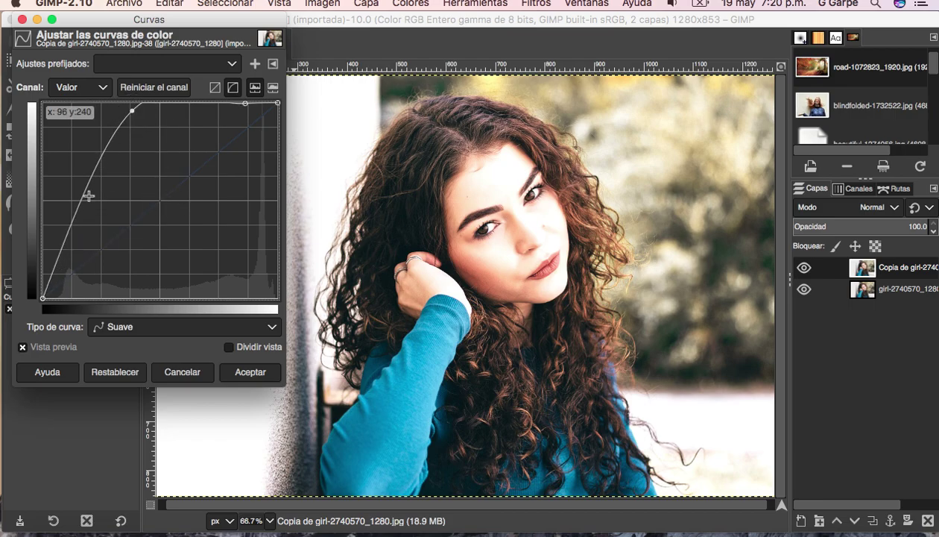
drag(79, 229, 81, 265)
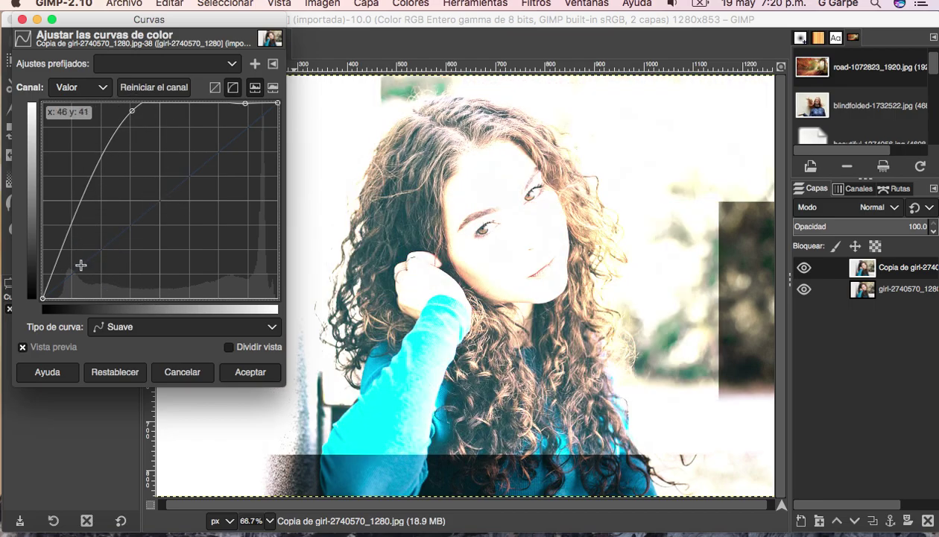
click(72, 260)
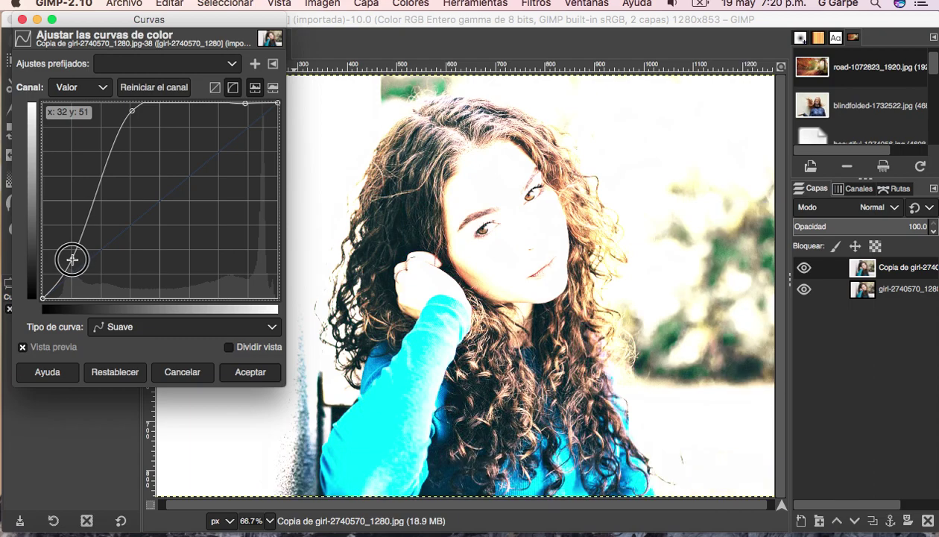
mouse_move(71, 259)
mouse_down()
mouse_move(95, 269)
mouse_move(83, 257)
mouse_up()
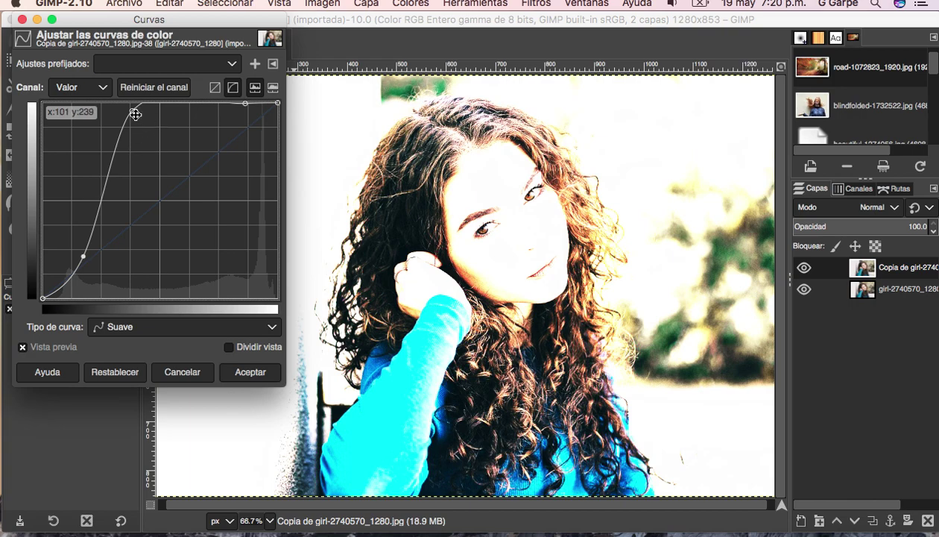
drag(135, 114, 141, 112)
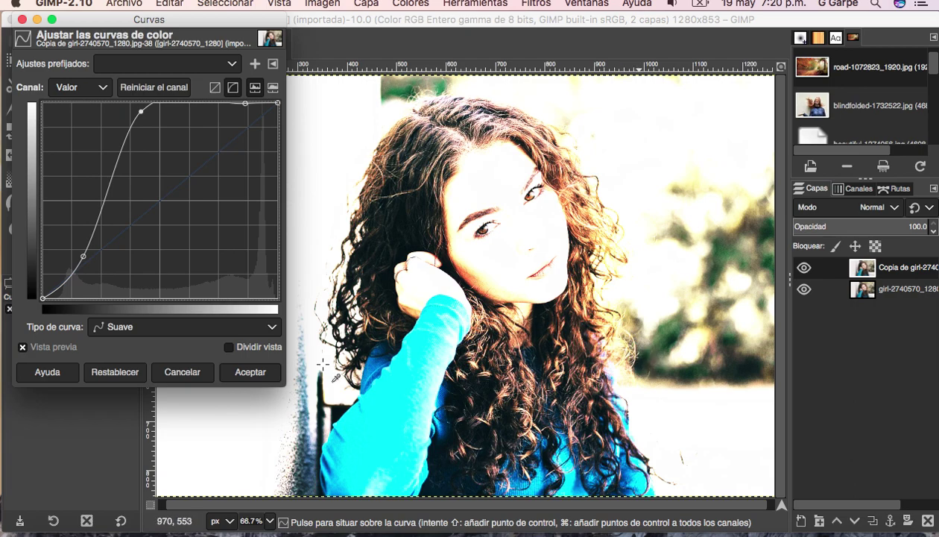
drag(85, 260, 97, 275)
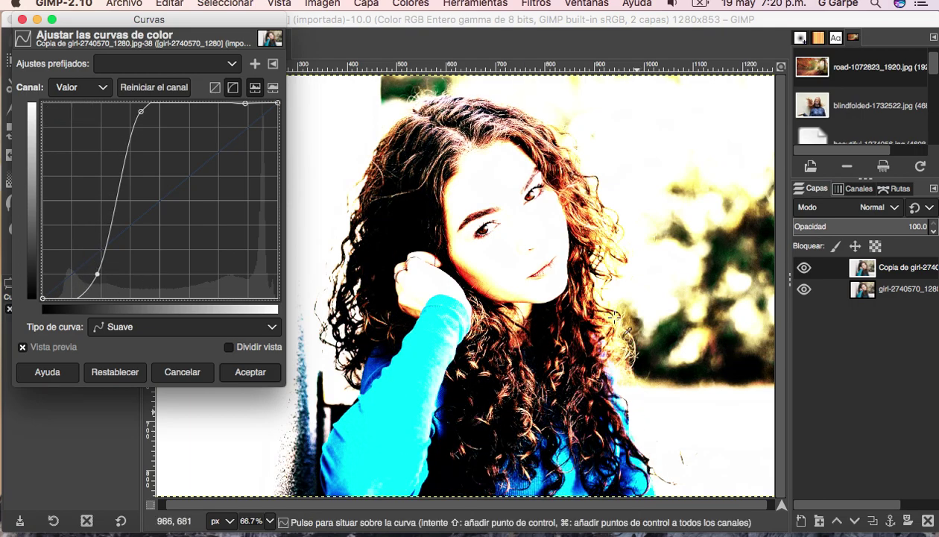
drag(96, 274, 86, 274)
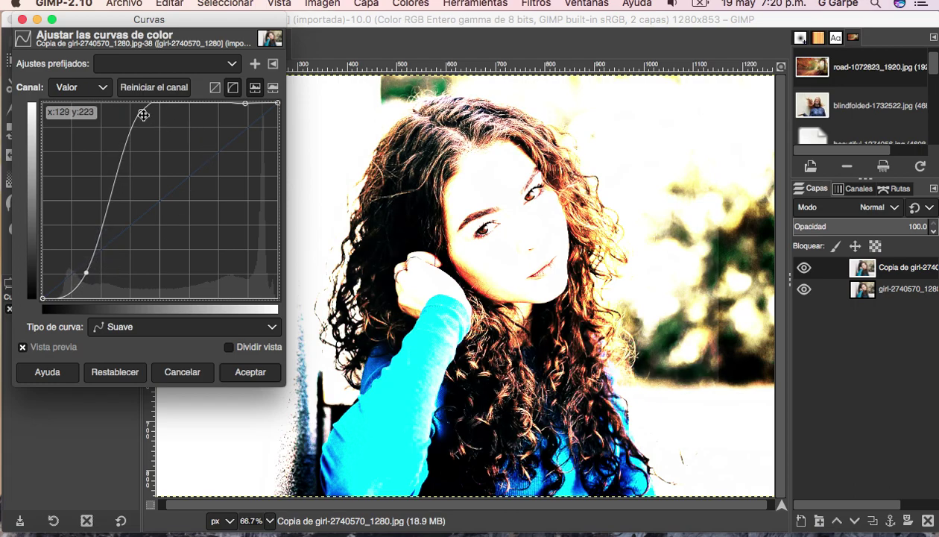
drag(143, 114, 146, 98)
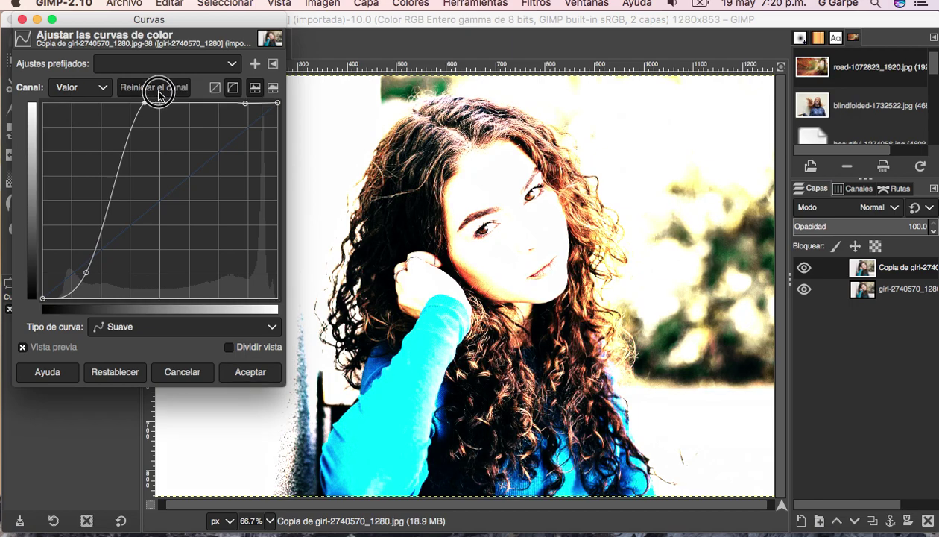
Step: Reset the Value curve, reshape it as a steep S-curve, and apply it to the copy layer
click(158, 88)
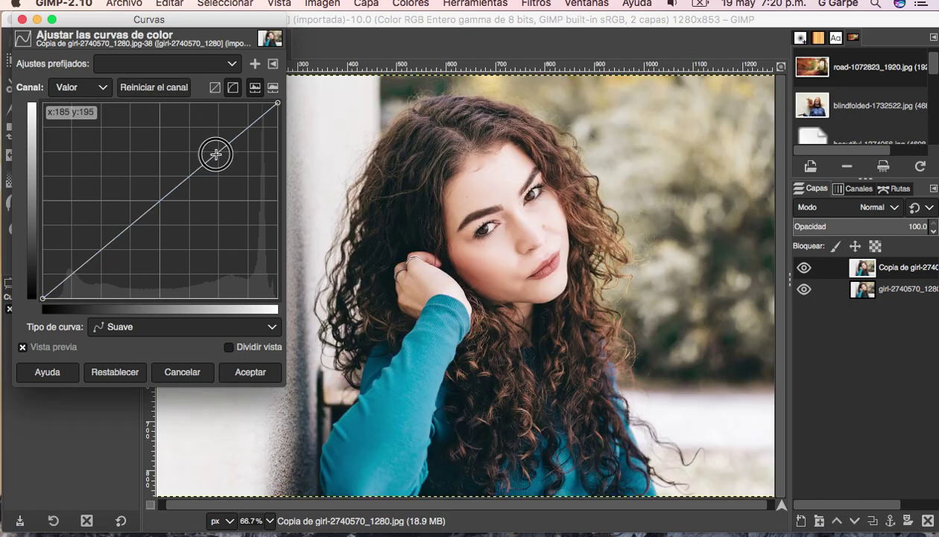
drag(211, 151, 172, 102)
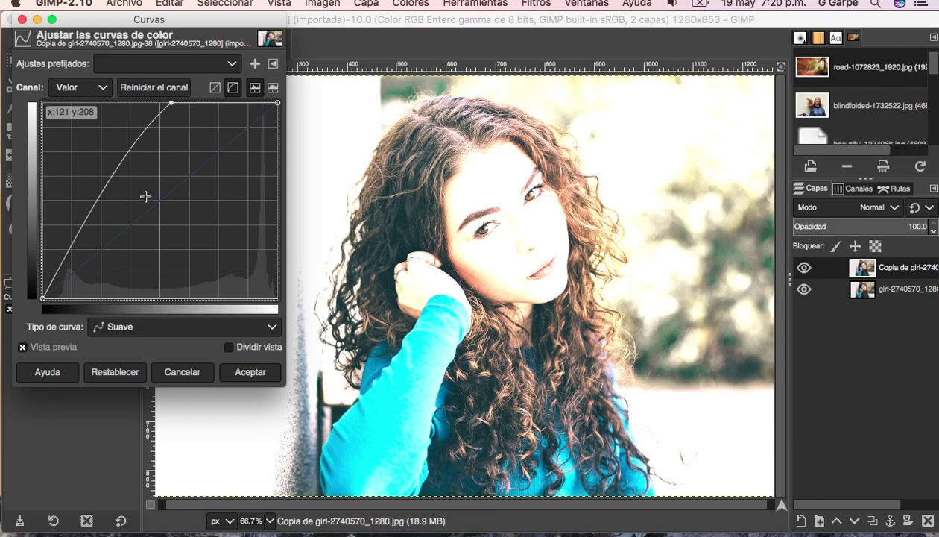
drag(77, 243, 110, 298)
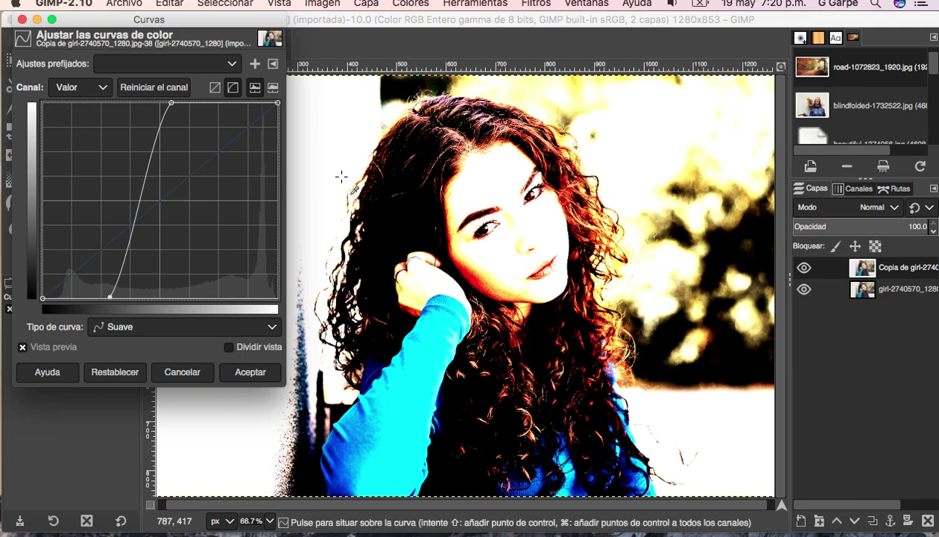
drag(177, 107, 131, 102)
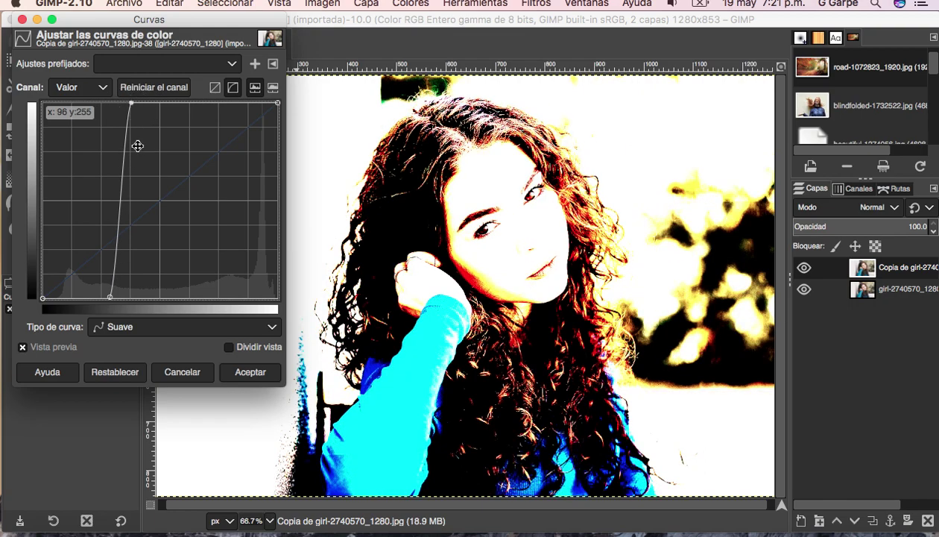
drag(110, 295, 97, 293)
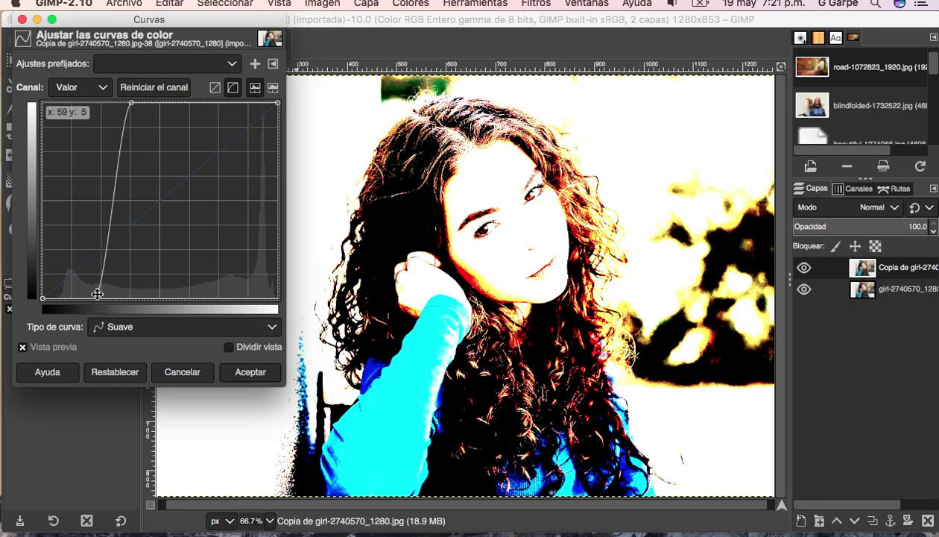
mouse_move(131, 102)
mouse_down()
mouse_move(185, 106)
mouse_move(172, 104)
mouse_up()
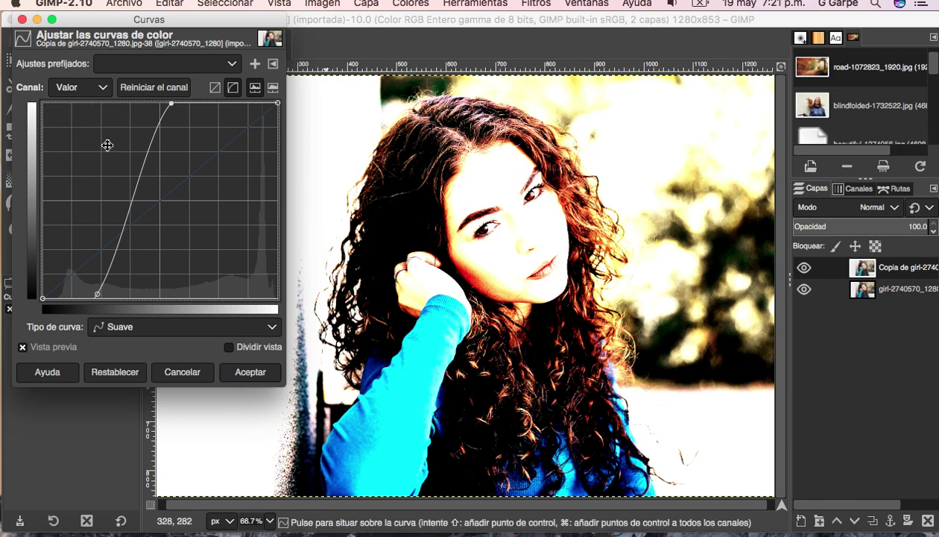
mouse_move(92, 293)
mouse_down()
mouse_move(82, 293)
mouse_move(99, 296)
mouse_up()
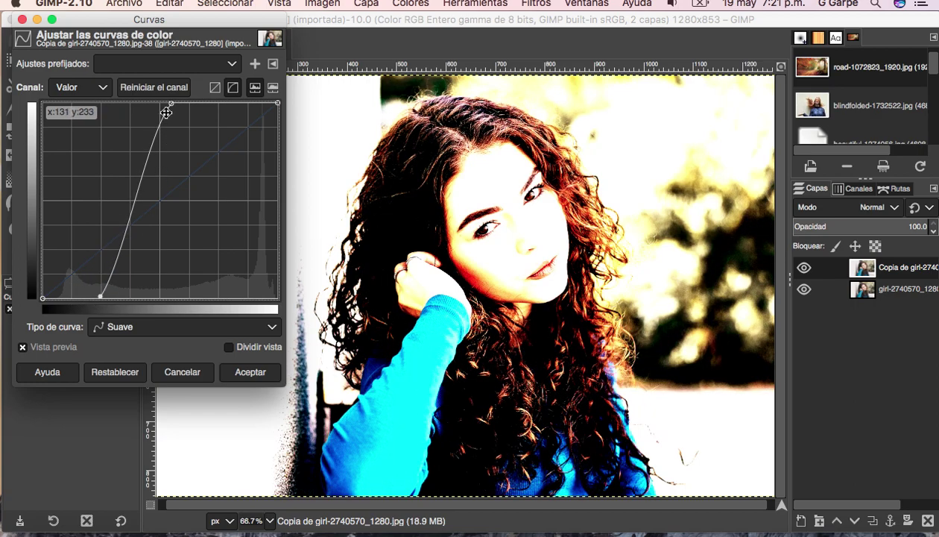
drag(164, 100, 191, 104)
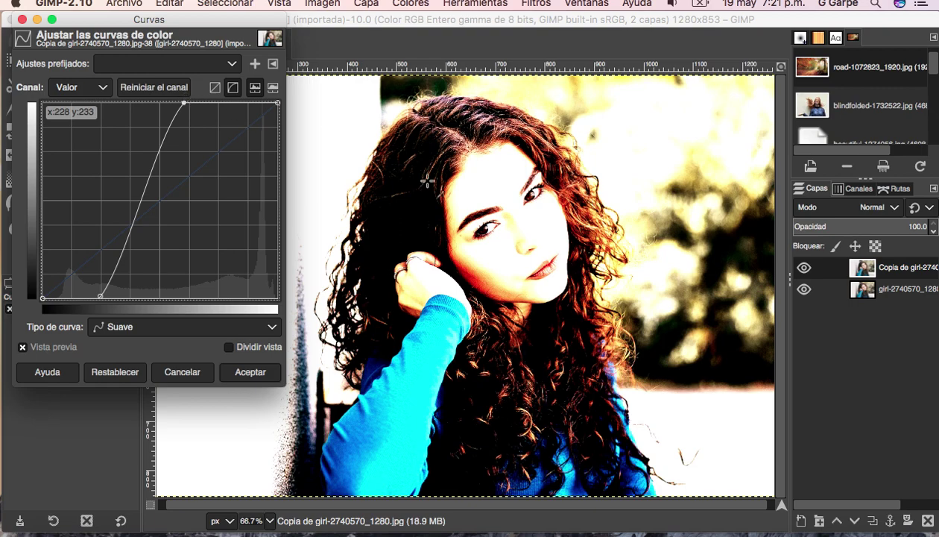
click(237, 371)
click(414, 4)
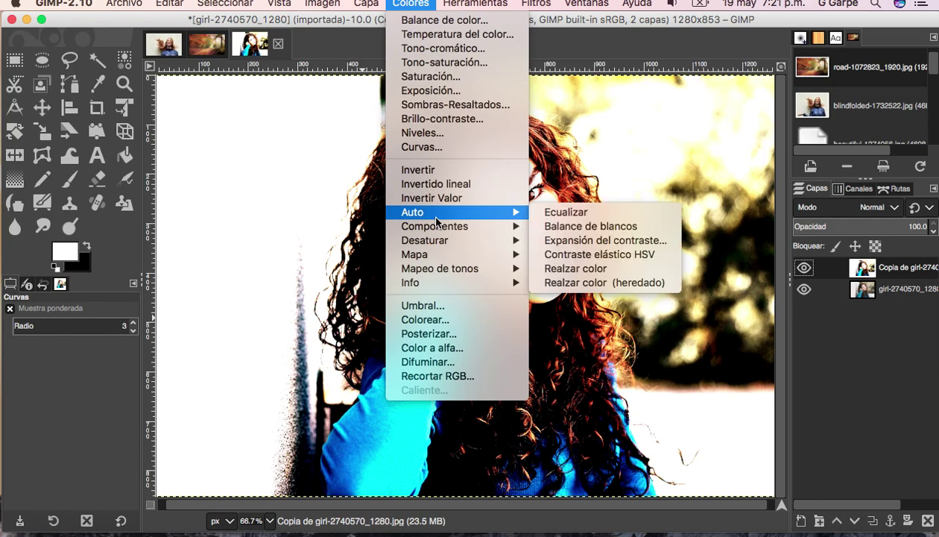
mouse_move(425, 240)
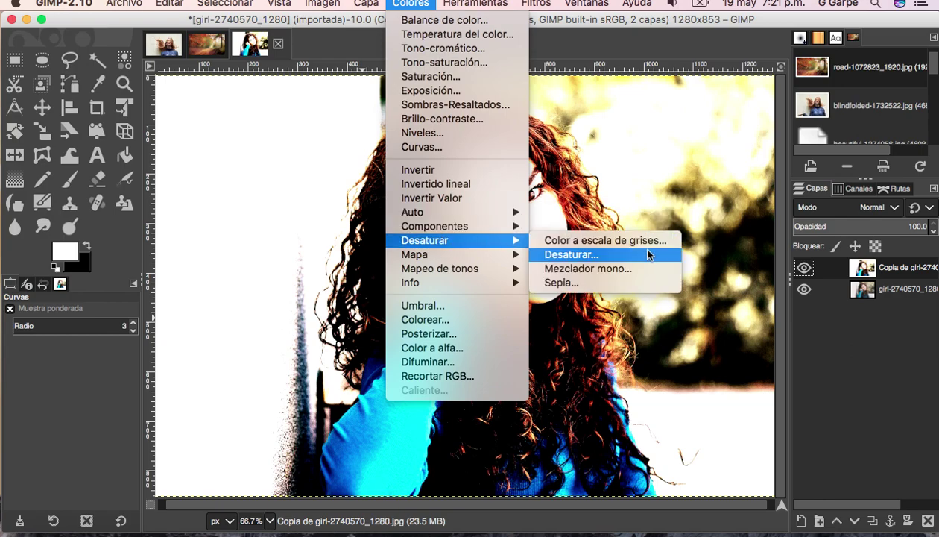
Step: Desaturate the copy layer to black and white using Luma mode
click(647, 255)
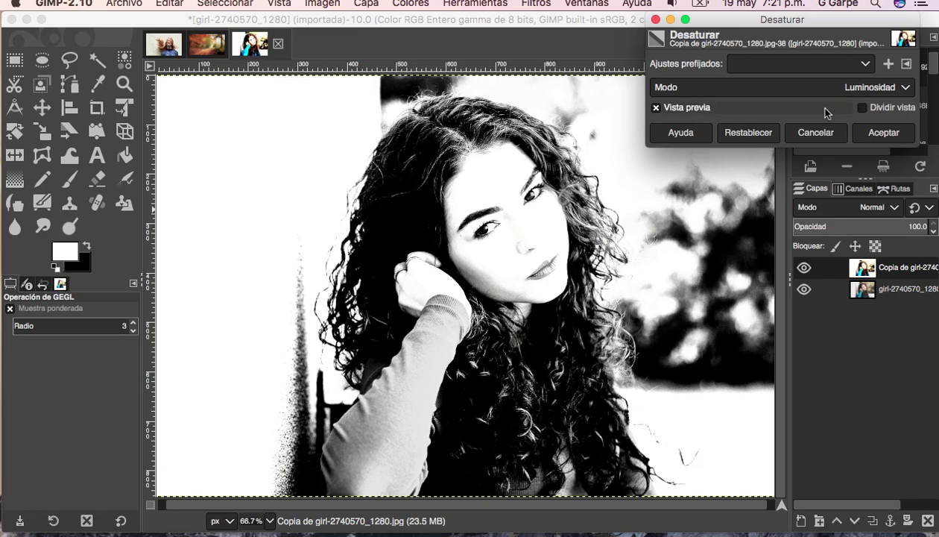
click(887, 88)
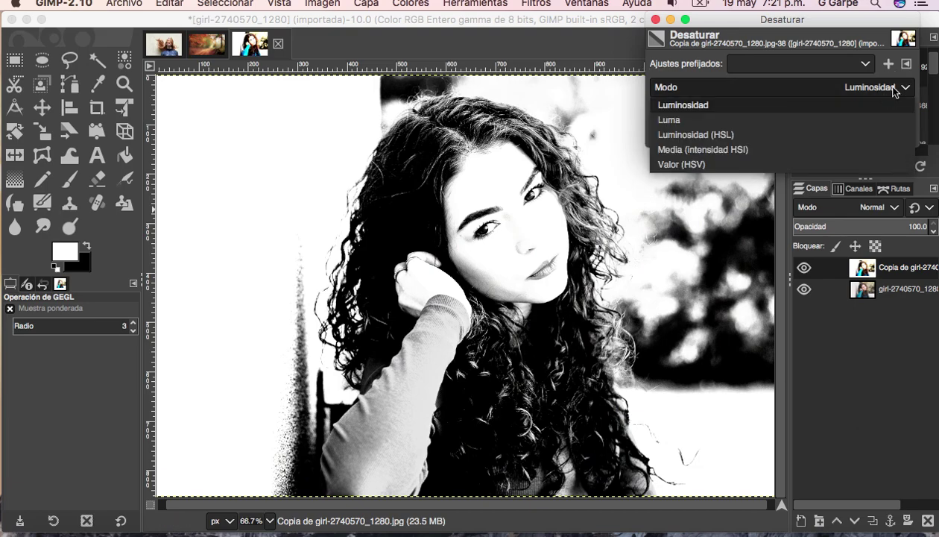
click(696, 119)
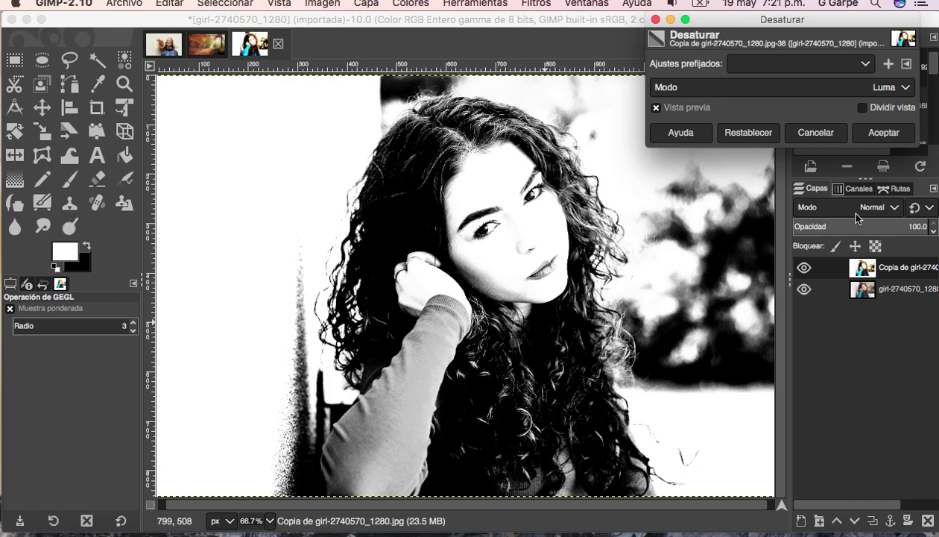
click(883, 133)
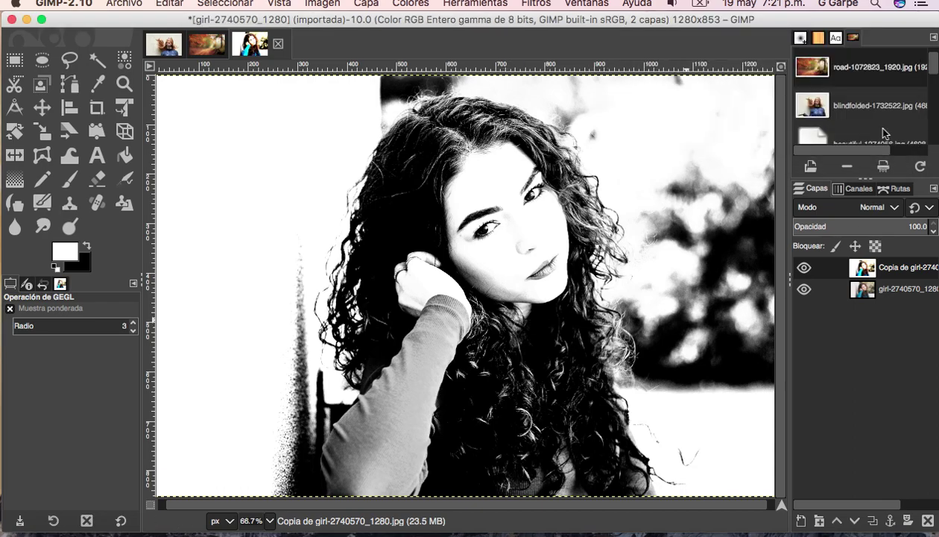
click(403, 4)
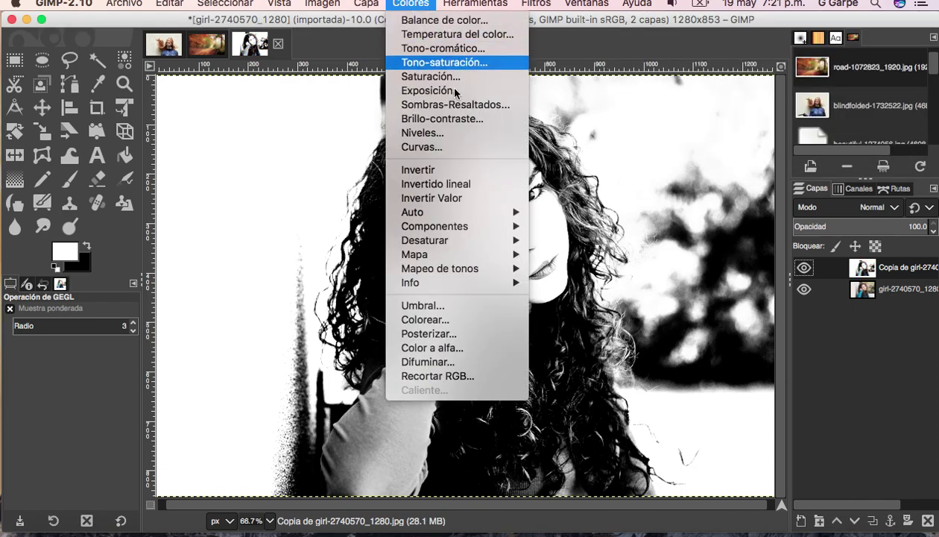
Step: Apply Brightness-Contrast to the black-and-white copy with brightness 32 and contrast 17
click(448, 120)
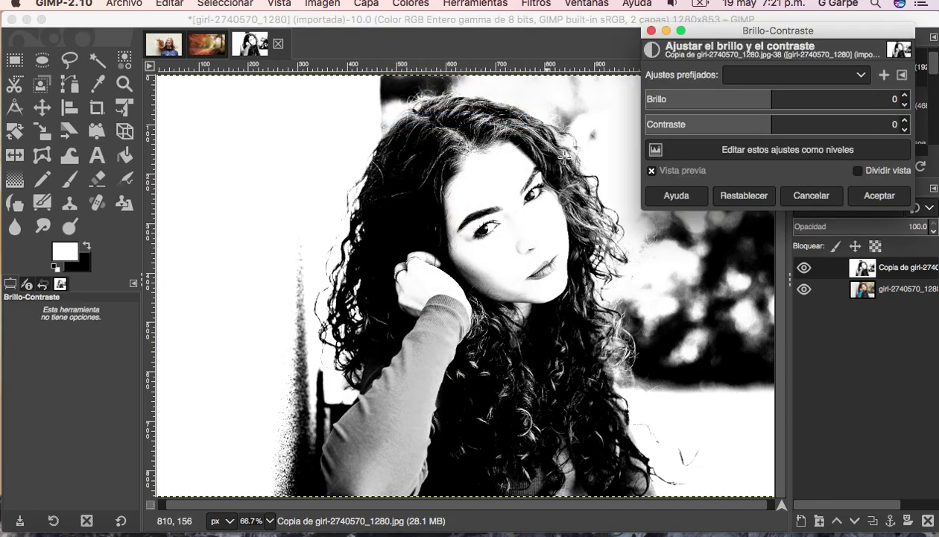
click(735, 94)
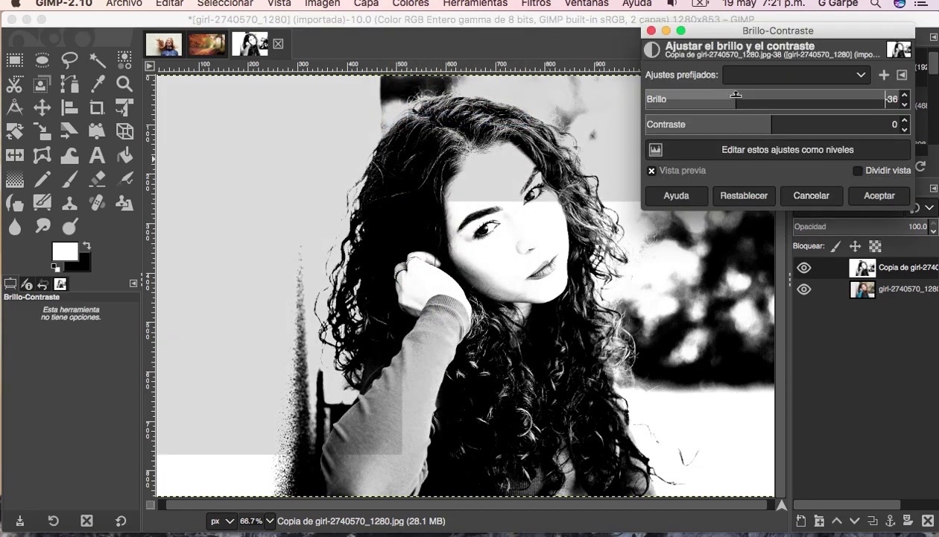
drag(787, 89, 804, 93)
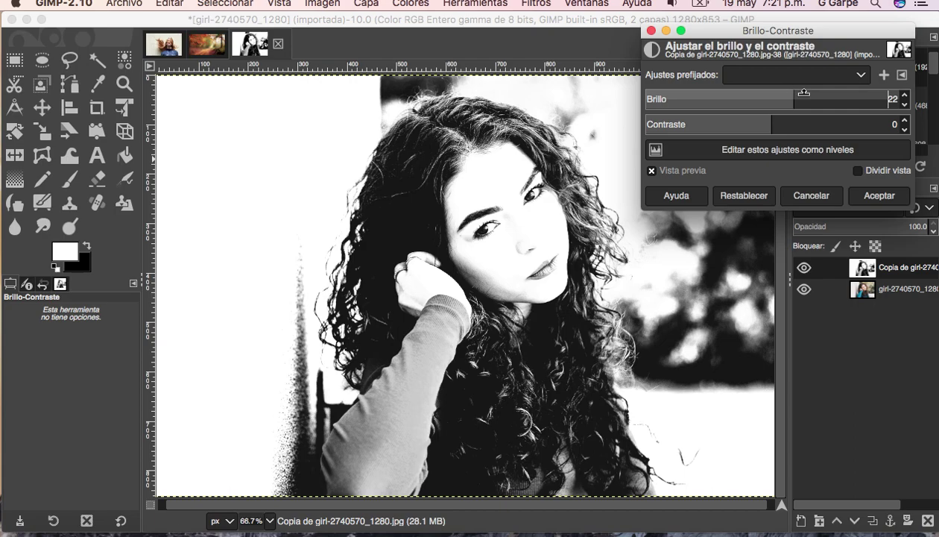
click(789, 121)
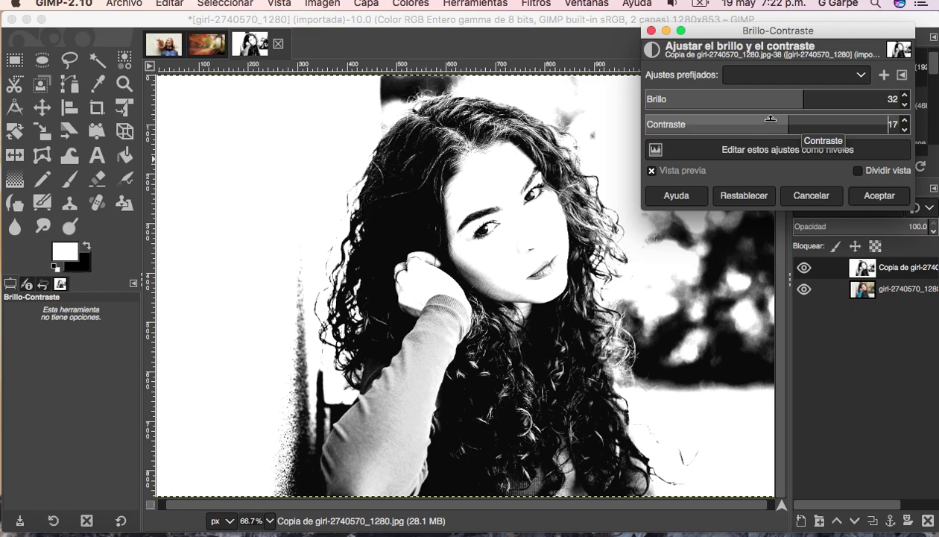
click(879, 197)
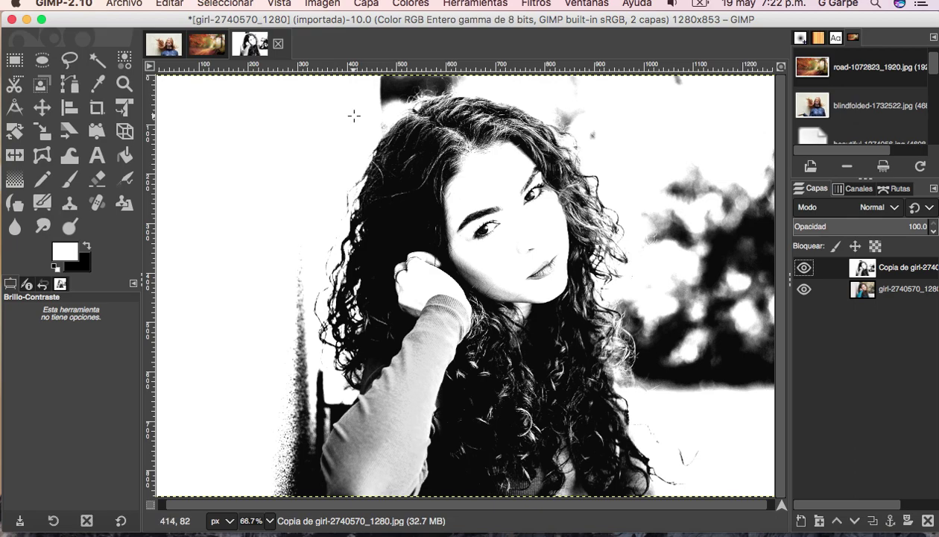
Step: Invert the copy layer's colours and paint black over the white streak left of the arm
click(410, 5)
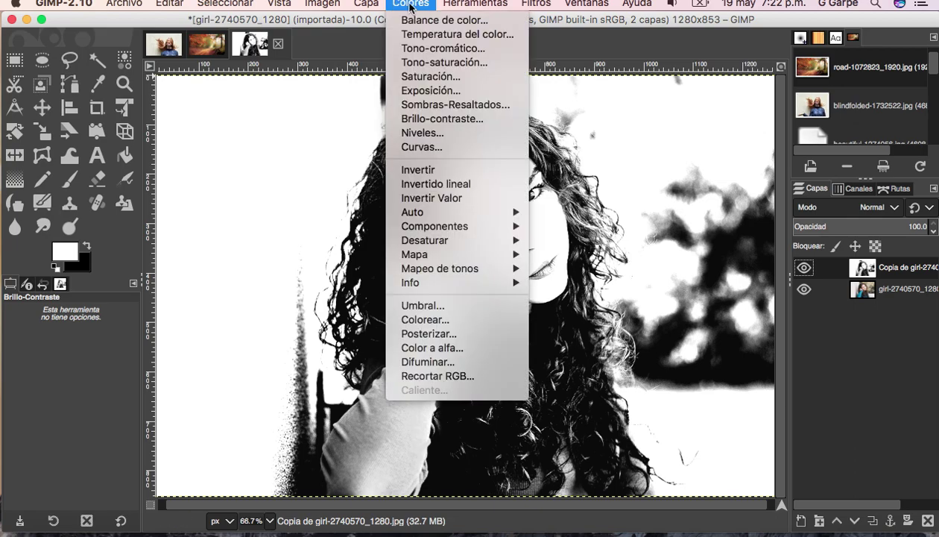
click(436, 170)
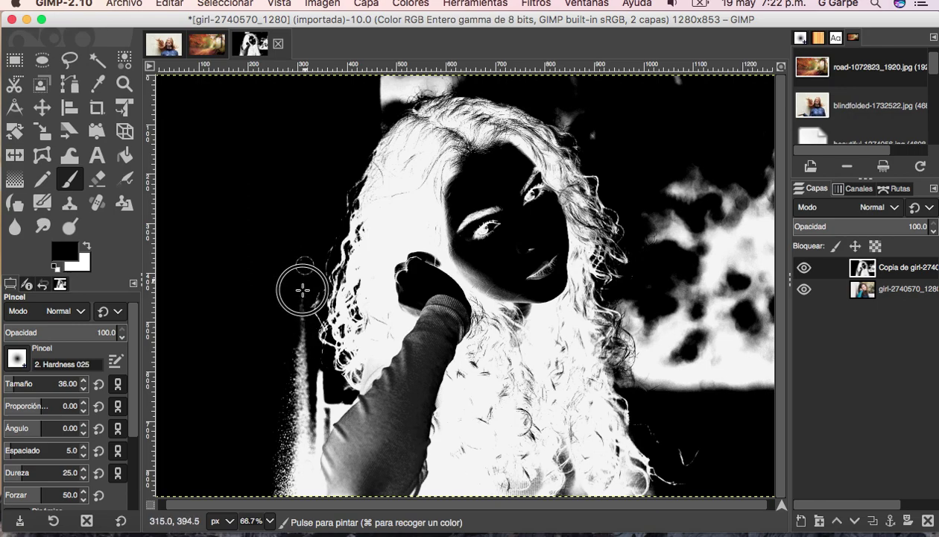
drag(299, 365, 275, 468)
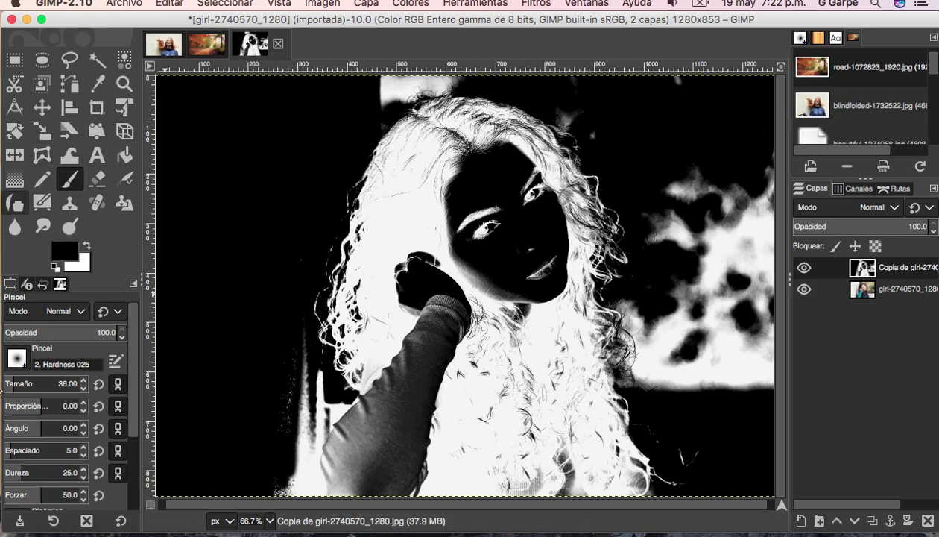
key(ctrl+z)
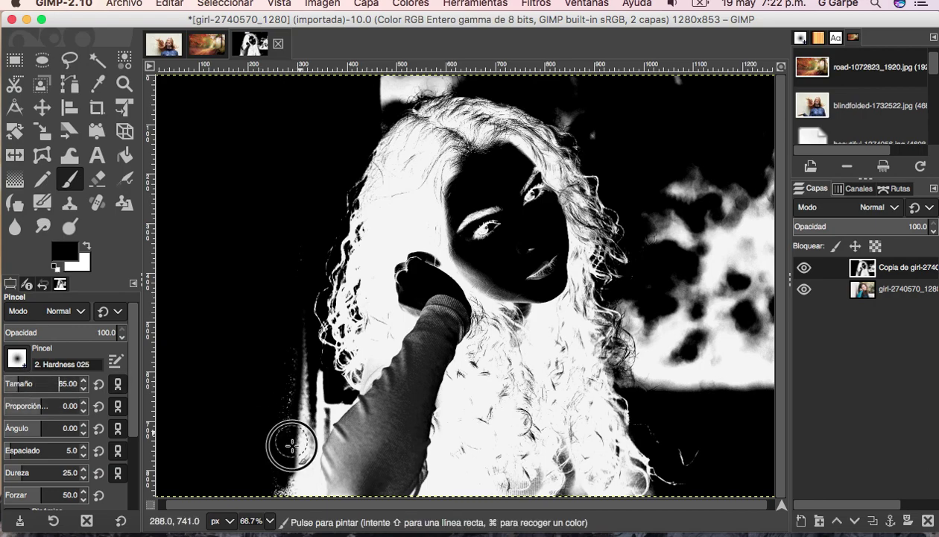
mouse_move(303, 351)
mouse_down()
mouse_move(284, 486)
mouse_move(294, 486)
mouse_move(312, 390)
mouse_move(287, 333)
mouse_move(308, 395)
mouse_move(297, 454)
mouse_up()
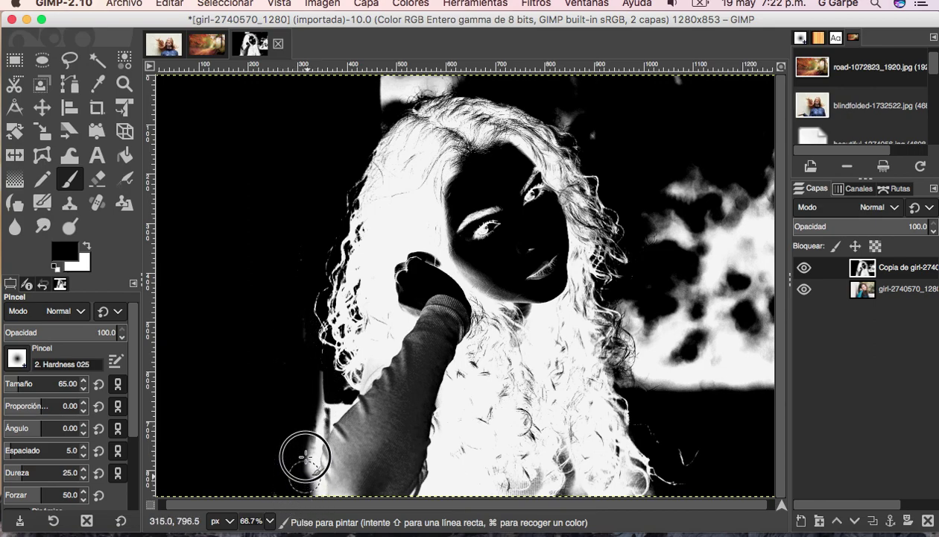
mouse_move(316, 408)
mouse_down()
mouse_move(310, 361)
mouse_move(318, 388)
mouse_move(311, 421)
mouse_up()
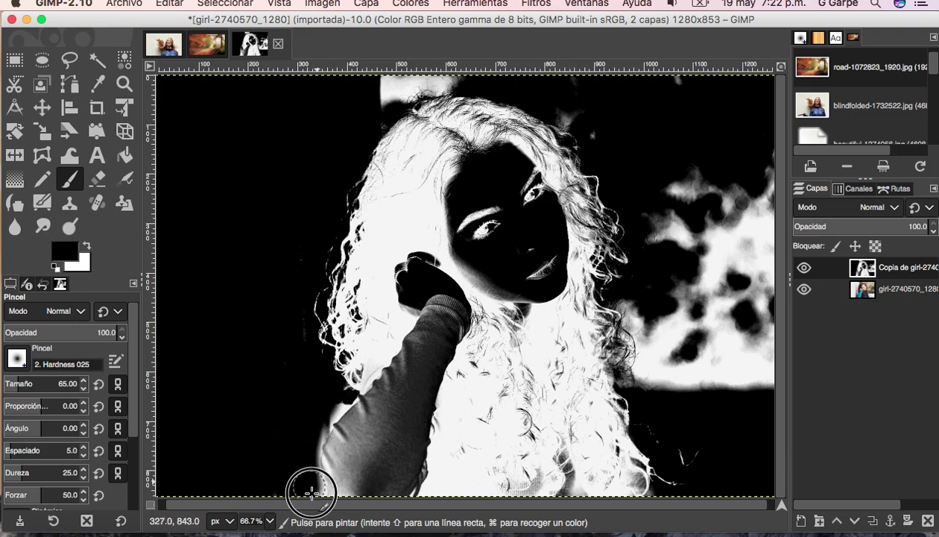
mouse_move(342, 401)
mouse_down()
mouse_move(310, 444)
mouse_move(304, 482)
mouse_move(316, 493)
mouse_move(307, 463)
mouse_move(336, 408)
mouse_up()
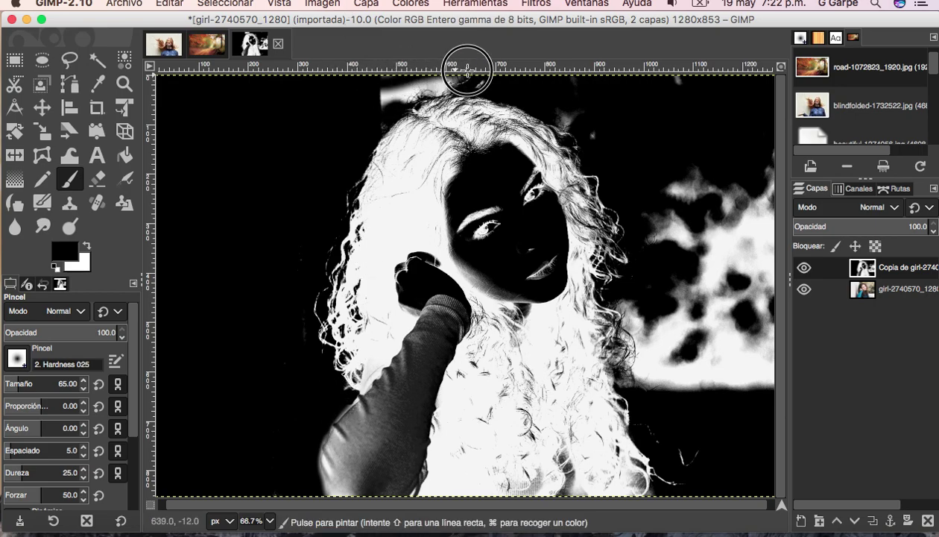
Step: Paint black over the light areas above the hair and the blotches to its right
mouse_move(370, 106)
mouse_down()
mouse_move(451, 73)
mouse_move(375, 100)
mouse_move(439, 85)
mouse_up()
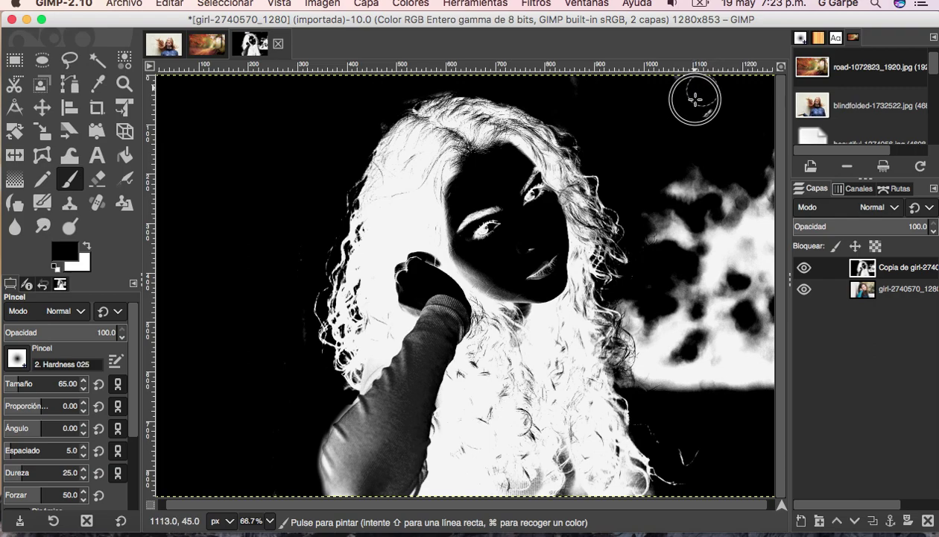
mouse_move(684, 256)
mouse_down()
mouse_move(665, 229)
mouse_move(654, 237)
mouse_move(662, 216)
mouse_move(692, 225)
mouse_move(676, 186)
mouse_move(670, 264)
mouse_move(684, 398)
mouse_move(668, 363)
mouse_move(663, 390)
mouse_move(637, 284)
mouse_move(653, 395)
mouse_move(643, 377)
mouse_move(636, 307)
mouse_move(698, 463)
mouse_move(698, 379)
mouse_move(717, 445)
mouse_move(700, 357)
mouse_move(721, 430)
mouse_move(699, 299)
mouse_move(723, 366)
mouse_move(738, 199)
mouse_move(759, 444)
mouse_move(766, 136)
mouse_move(756, 339)
mouse_up()
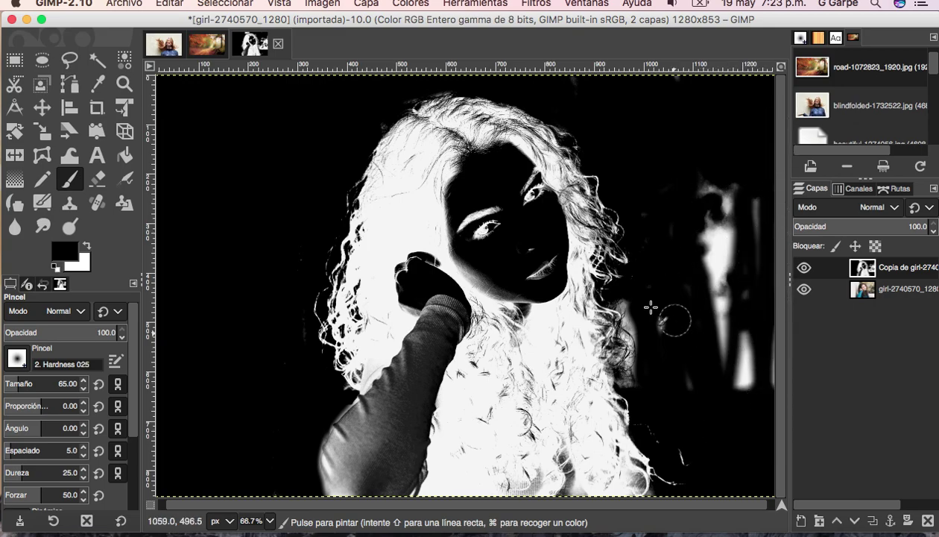
mouse_move(763, 298)
mouse_down()
mouse_move(759, 266)
mouse_move(725, 361)
mouse_move(704, 255)
mouse_move(730, 199)
mouse_move(698, 185)
mouse_move(738, 373)
mouse_move(749, 336)
mouse_move(750, 200)
mouse_move(761, 425)
mouse_move(751, 367)
mouse_move(707, 369)
mouse_move(669, 312)
mouse_move(671, 352)
mouse_move(698, 361)
mouse_move(673, 369)
mouse_move(661, 314)
mouse_move(639, 300)
mouse_move(686, 387)
mouse_move(698, 465)
mouse_move(686, 436)
mouse_move(677, 445)
mouse_move(698, 477)
mouse_move(653, 425)
mouse_up()
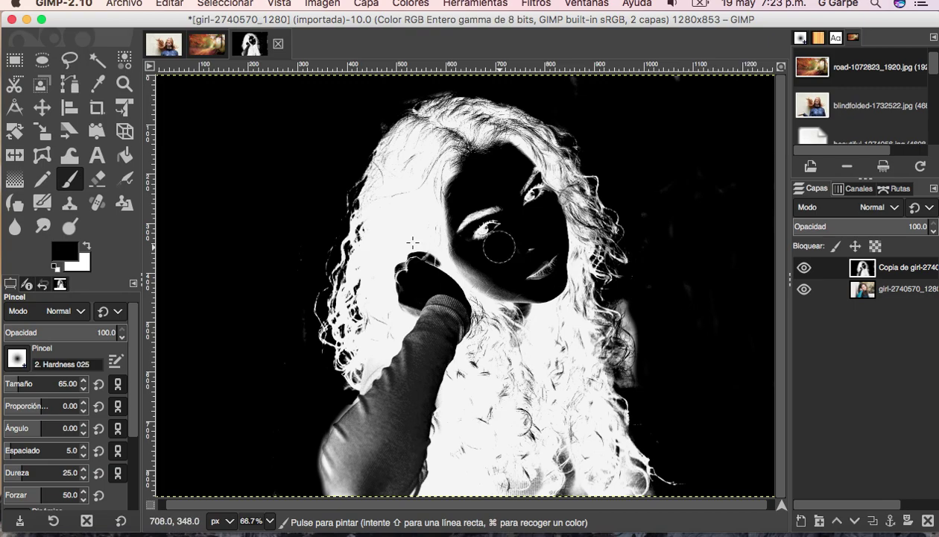
click(805, 269)
click(804, 268)
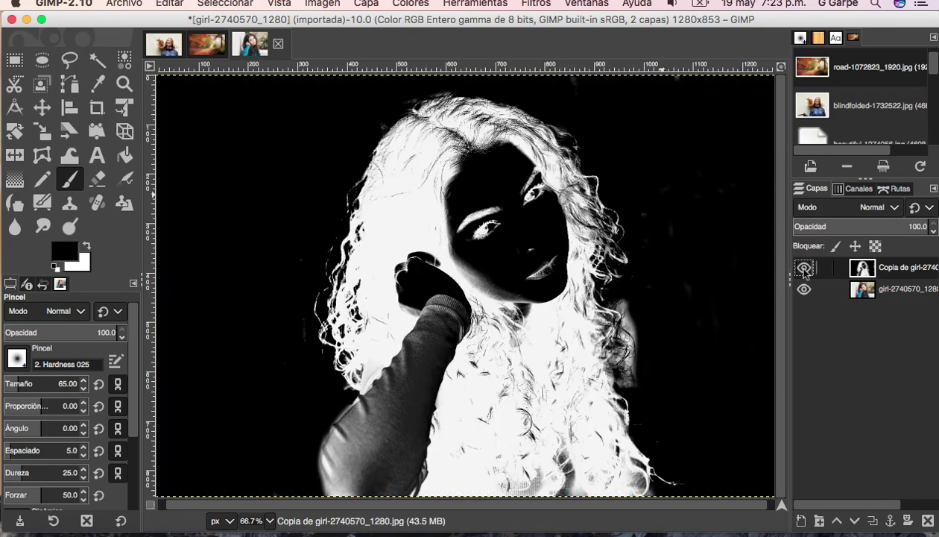
click(803, 269)
click(803, 268)
click(802, 268)
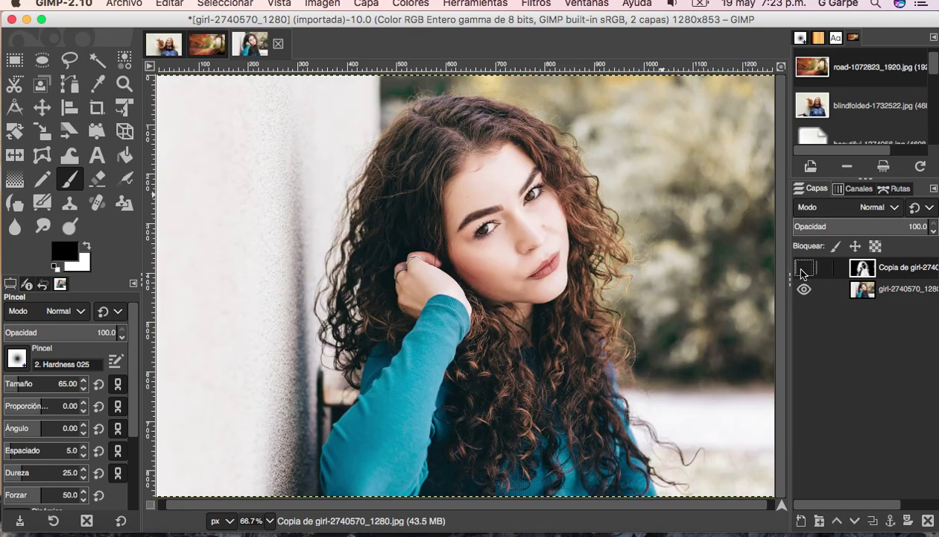
click(803, 268)
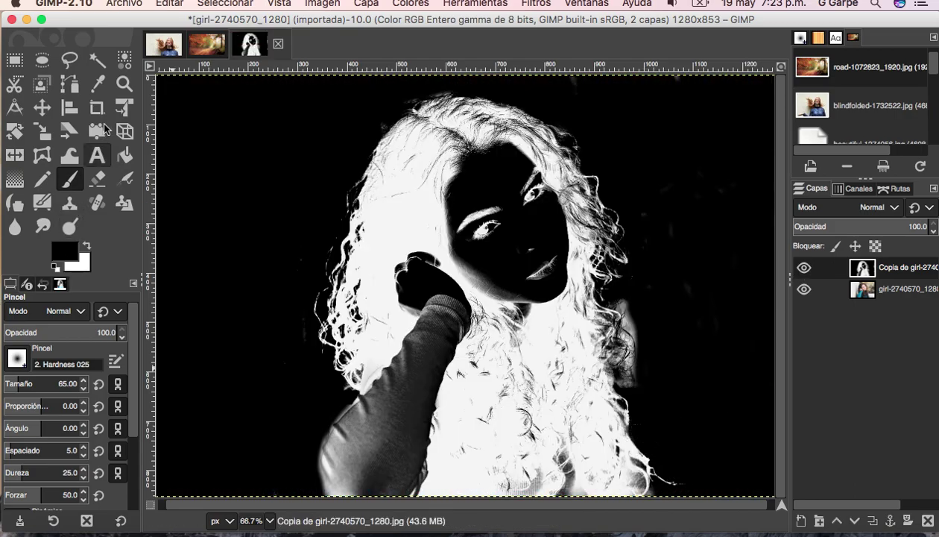
Step: Zoom into the right hair edge and paint the grey glow beside the curls black
click(119, 86)
click(620, 304)
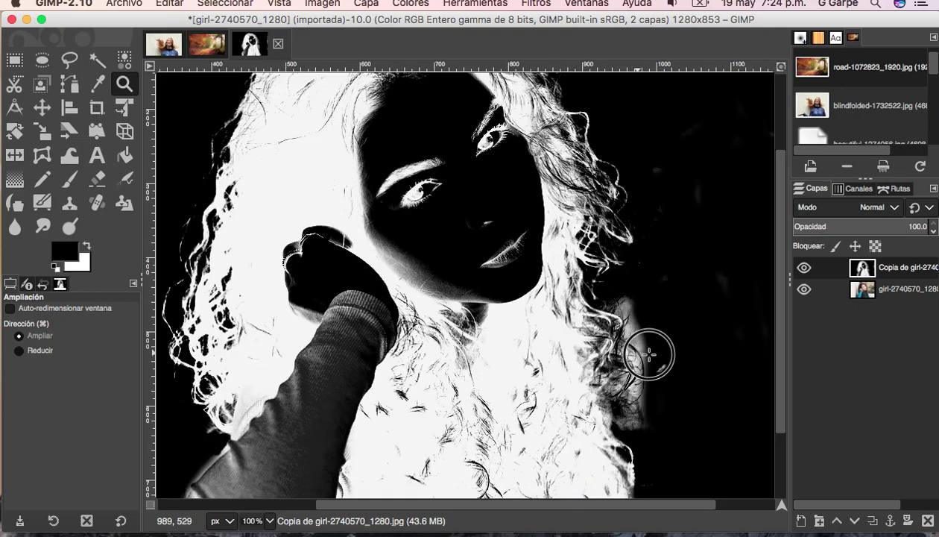
click(652, 356)
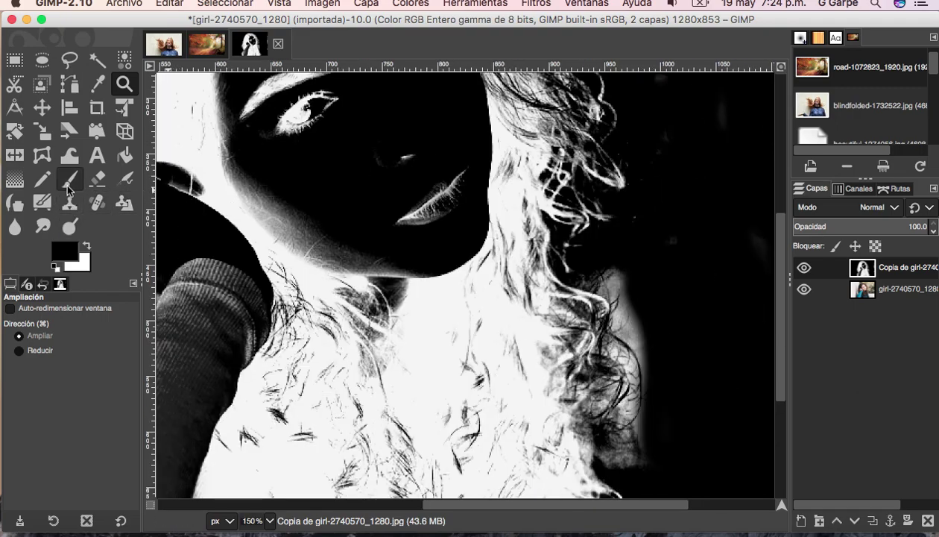
key(p)
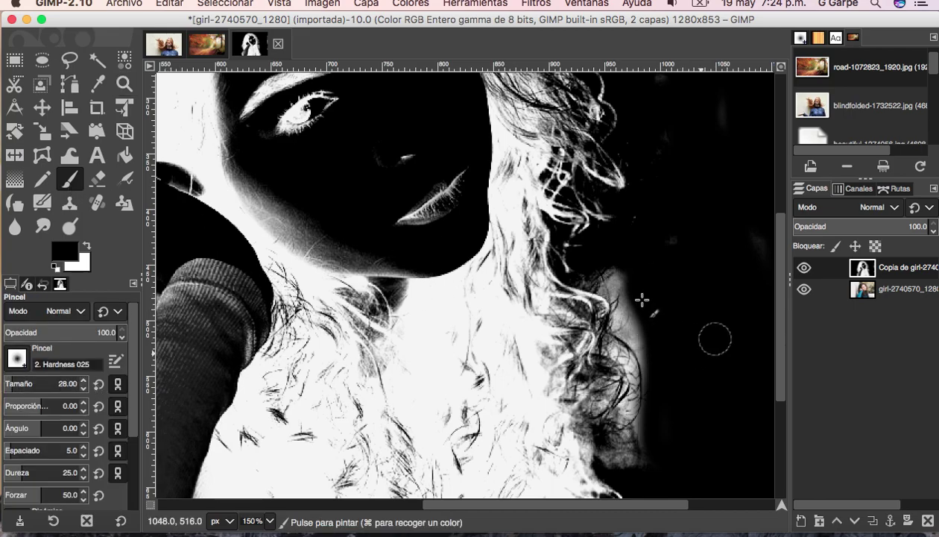
mouse_move(605, 273)
mouse_down()
mouse_move(624, 313)
mouse_move(597, 277)
mouse_move(612, 269)
mouse_move(639, 329)
mouse_move(624, 323)
mouse_move(618, 294)
mouse_move(602, 274)
mouse_move(589, 277)
mouse_move(606, 286)
mouse_move(639, 335)
mouse_move(652, 398)
mouse_move(650, 466)
mouse_move(652, 425)
mouse_move(616, 466)
mouse_move(636, 384)
mouse_move(614, 335)
mouse_move(621, 320)
mouse_move(642, 373)
mouse_move(633, 445)
mouse_move(642, 383)
mouse_move(612, 335)
mouse_move(625, 318)
mouse_move(640, 356)
mouse_move(635, 410)
mouse_up()
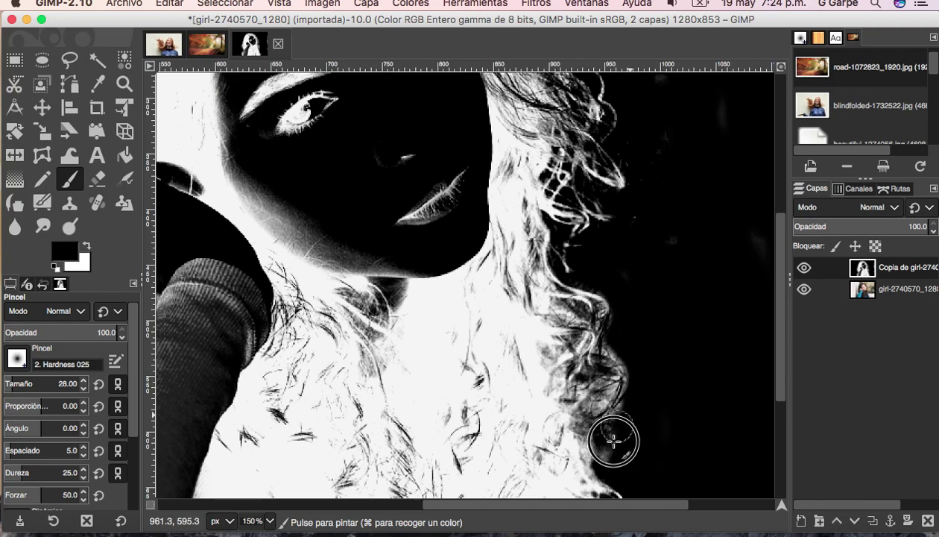
drag(613, 442, 619, 453)
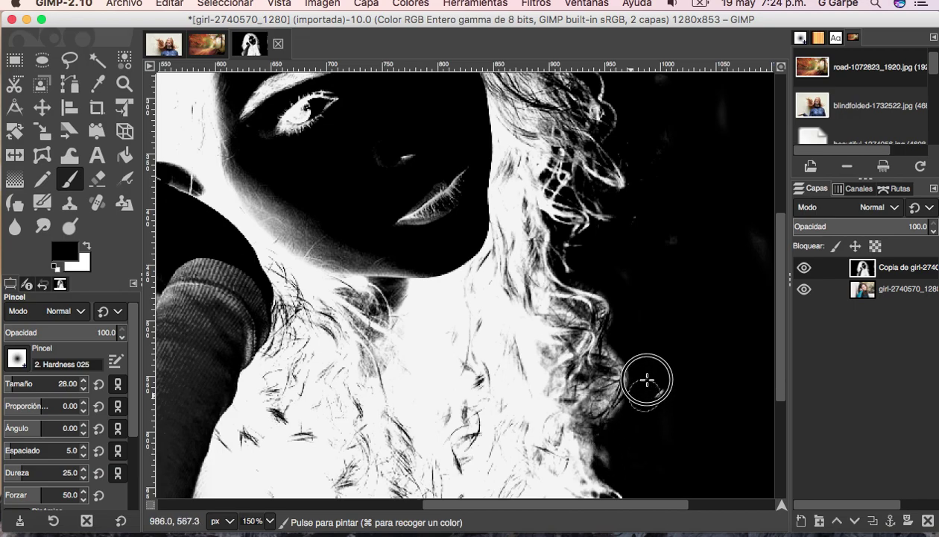
mouse_move(647, 380)
mouse_down()
mouse_move(622, 320)
mouse_move(648, 239)
mouse_move(640, 213)
mouse_move(652, 165)
mouse_move(640, 158)
mouse_up()
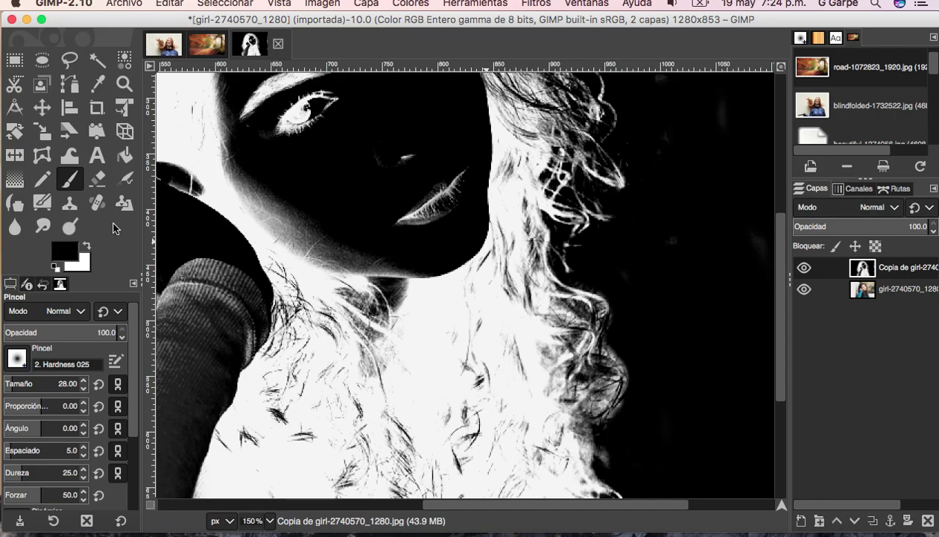
Step: Zoom out to 50% to review the whole inverted image as a mask
click(122, 84)
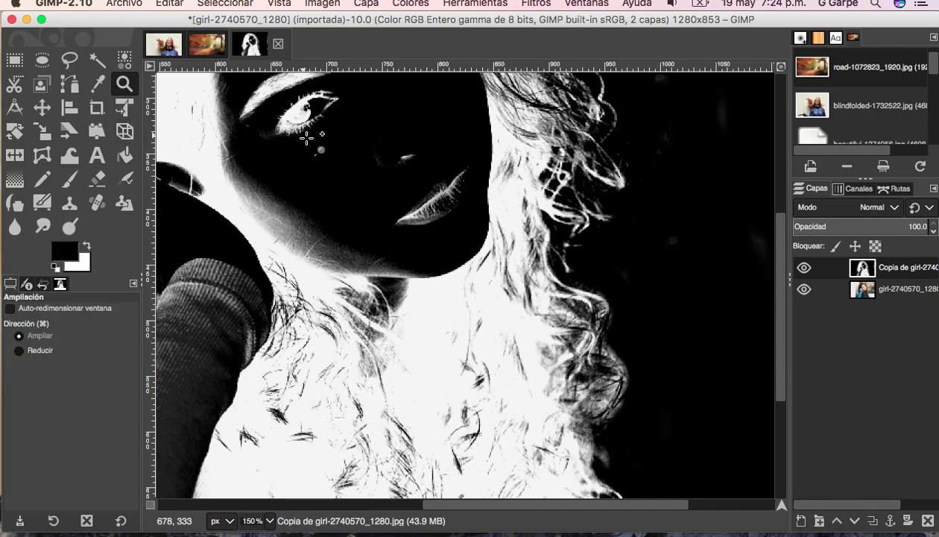
click(364, 186)
click(356, 172)
super+click(356, 171)
super+click(356, 172)
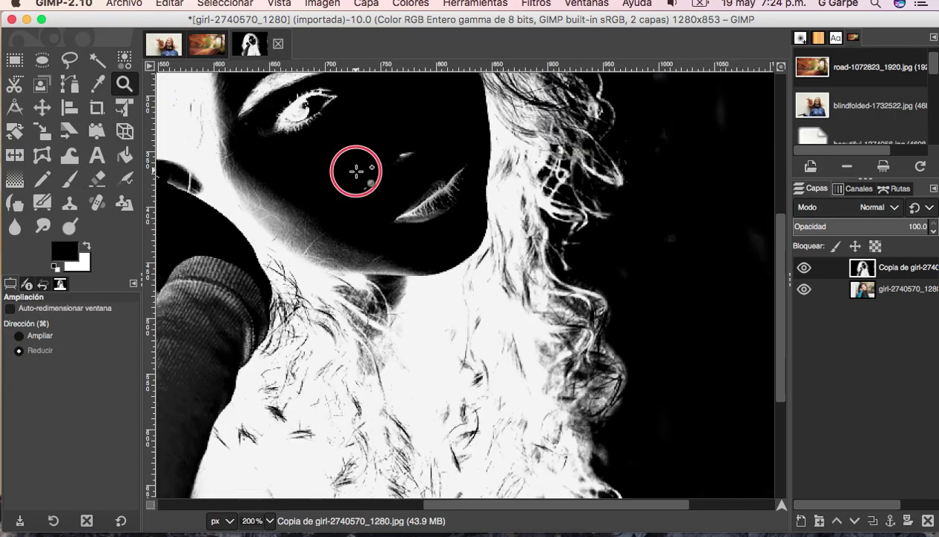
super+click(357, 171)
super+click(357, 171)
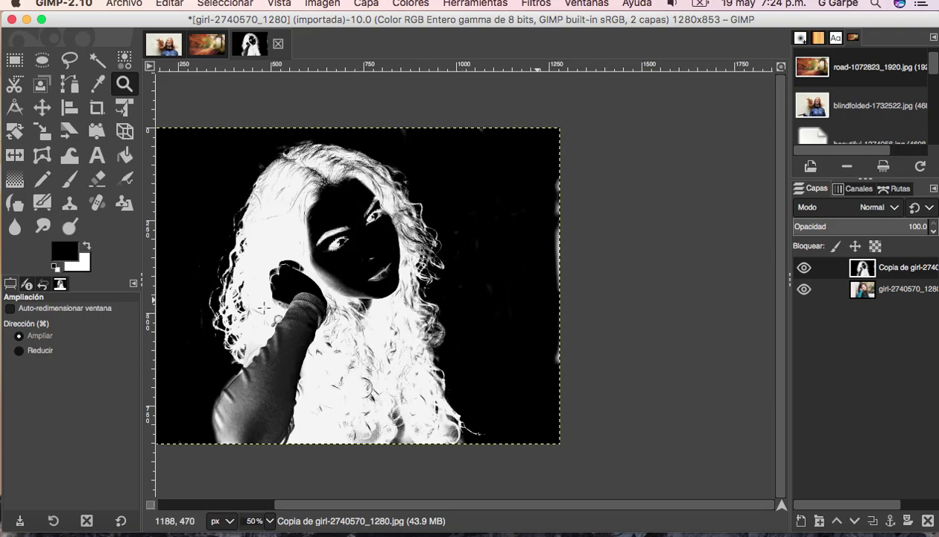
click(83, 181)
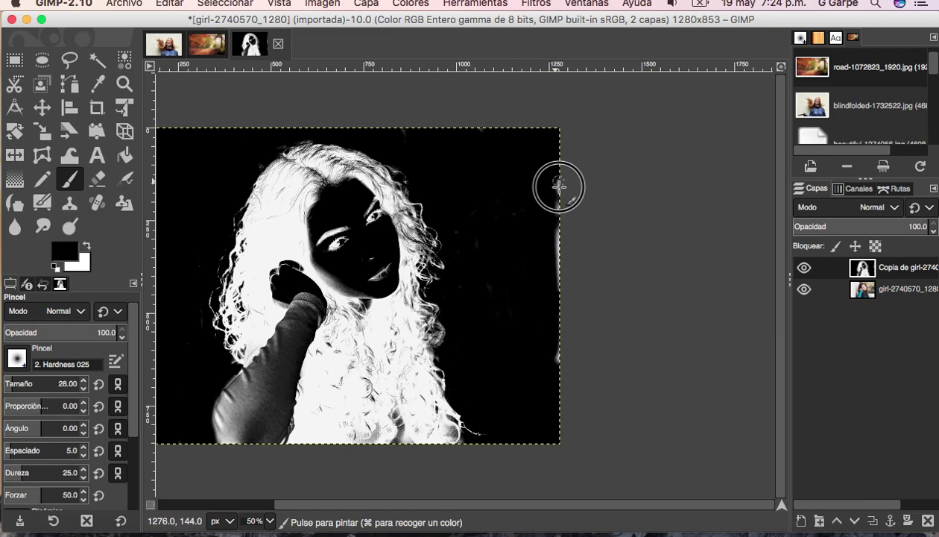
Step: Paint the light strips along the right image border black
drag(559, 187, 562, 300)
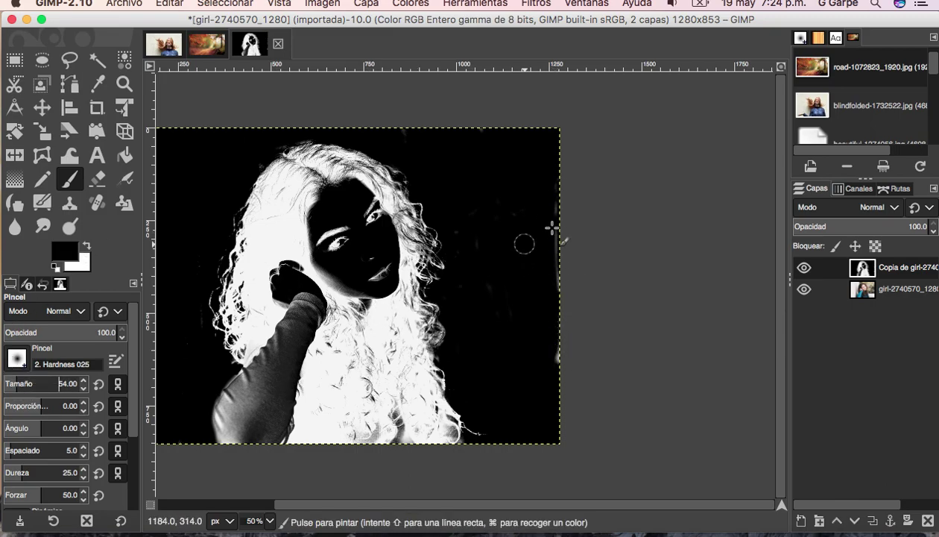
drag(552, 226, 564, 437)
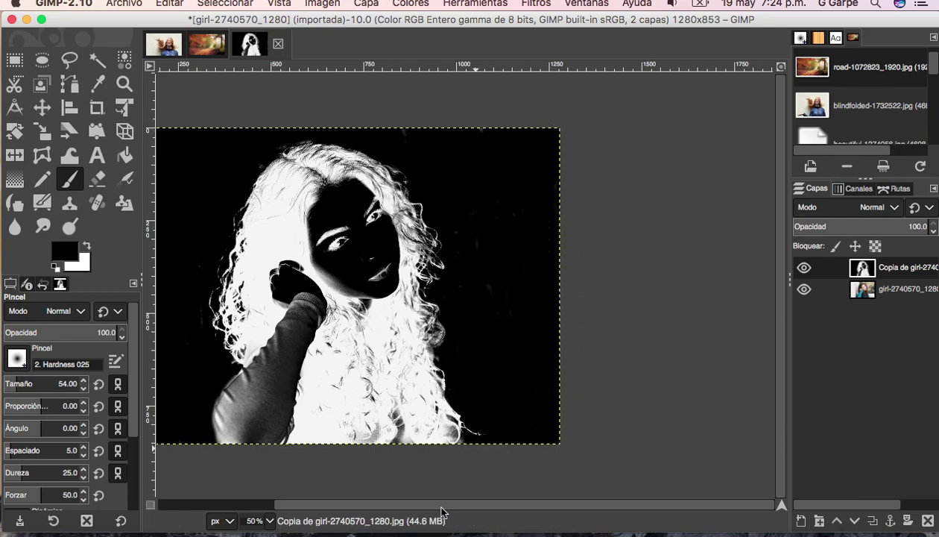
drag(440, 504, 328, 493)
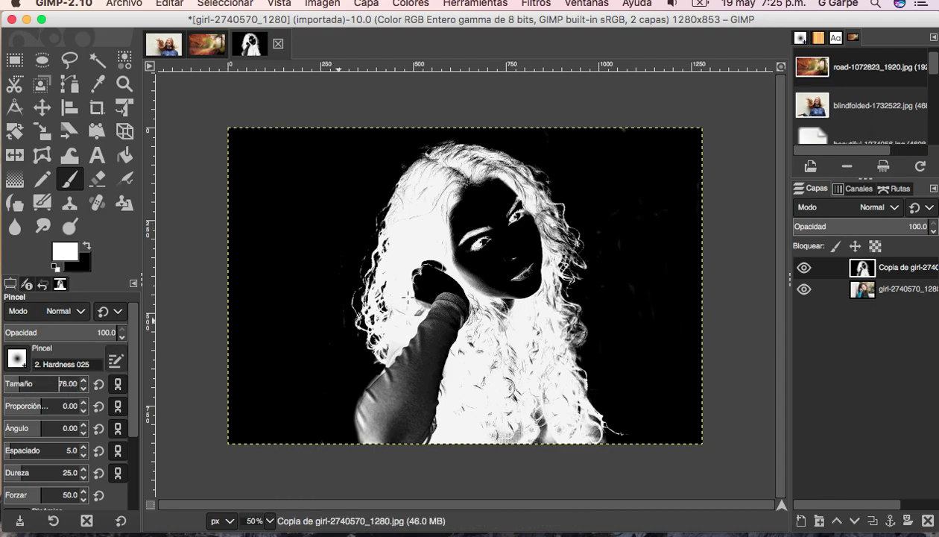
Step: Paint the figure's arm, face and hairline area solid white
mouse_move(453, 240)
mouse_down()
mouse_move(437, 337)
mouse_move(465, 319)
mouse_move(465, 279)
mouse_move(488, 472)
mouse_move(472, 401)
mouse_move(430, 341)
mouse_move(436, 424)
mouse_move(446, 298)
mouse_move(421, 315)
mouse_move(416, 287)
mouse_move(455, 392)
mouse_move(447, 453)
mouse_move(431, 417)
mouse_move(421, 323)
mouse_move(426, 468)
mouse_move(433, 296)
mouse_move(484, 310)
mouse_move(447, 214)
mouse_move(478, 258)
mouse_move(513, 415)
mouse_up()
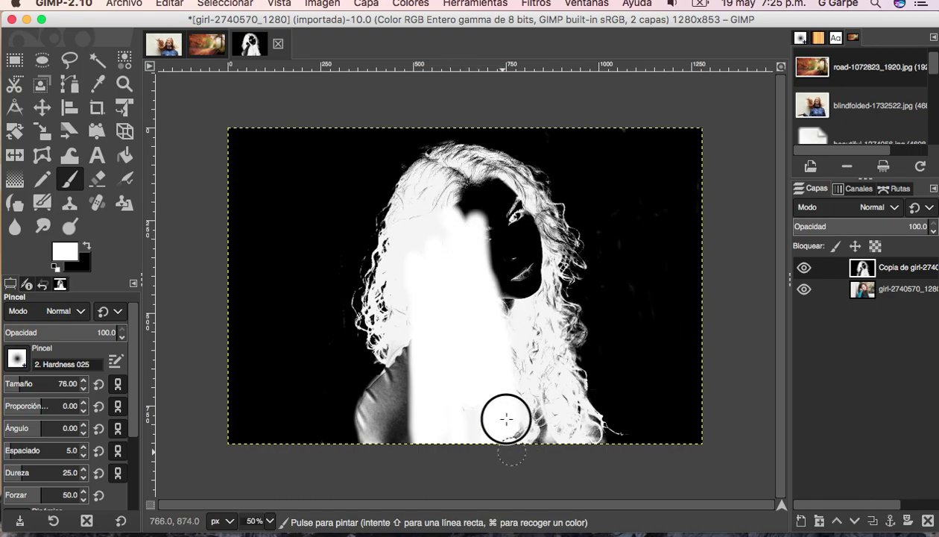
mouse_move(461, 209)
mouse_down()
mouse_move(466, 193)
mouse_move(488, 224)
mouse_move(523, 433)
mouse_move(523, 369)
mouse_move(457, 184)
mouse_move(494, 212)
mouse_move(516, 369)
mouse_move(545, 430)
mouse_move(524, 261)
mouse_move(471, 174)
mouse_move(512, 199)
mouse_move(524, 311)
mouse_move(534, 233)
mouse_move(519, 195)
mouse_move(474, 163)
mouse_move(441, 199)
mouse_move(412, 312)
mouse_move(413, 378)
mouse_move(397, 442)
mouse_move(411, 430)
mouse_move(385, 434)
mouse_move(419, 343)
mouse_move(380, 398)
mouse_move(382, 442)
mouse_move(377, 416)
mouse_move(419, 402)
mouse_move(418, 423)
mouse_move(392, 430)
mouse_move(377, 416)
mouse_move(411, 340)
mouse_move(422, 226)
mouse_move(405, 285)
mouse_move(404, 311)
mouse_move(427, 204)
mouse_move(434, 193)
mouse_move(484, 222)
mouse_move(508, 279)
mouse_move(495, 185)
mouse_move(522, 248)
mouse_move(545, 436)
mouse_move(559, 444)
mouse_move(542, 352)
mouse_move(573, 439)
mouse_move(375, 433)
mouse_move(371, 405)
mouse_move(413, 350)
mouse_move(369, 416)
mouse_move(378, 441)
mouse_move(375, 421)
mouse_move(402, 369)
mouse_move(416, 250)
mouse_move(413, 227)
mouse_move(401, 289)
mouse_move(405, 216)
mouse_move(451, 159)
mouse_move(431, 185)
mouse_move(480, 191)
mouse_move(547, 323)
mouse_move(539, 231)
mouse_move(539, 248)
mouse_move(532, 212)
mouse_move(495, 161)
mouse_move(440, 168)
mouse_move(402, 205)
mouse_move(437, 158)
mouse_move(459, 151)
mouse_move(524, 185)
mouse_move(549, 255)
mouse_move(545, 273)
mouse_move(551, 221)
mouse_move(524, 187)
mouse_move(549, 319)
mouse_move(547, 360)
mouse_move(583, 436)
mouse_move(541, 328)
mouse_up()
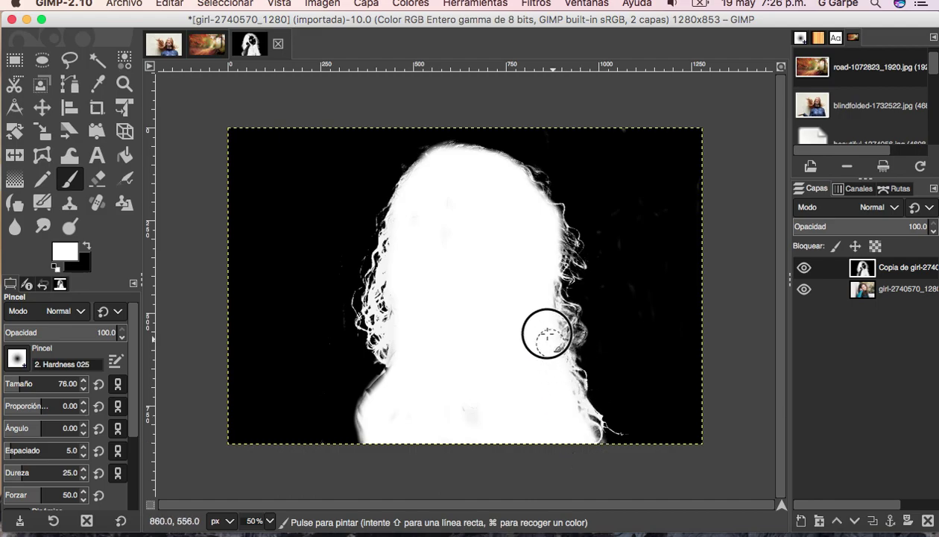
Step: Fill the leftover grey gaps in the lower figure, hair and neck-edge curls with white
mouse_move(437, 383)
mouse_down()
mouse_move(398, 388)
mouse_move(390, 379)
mouse_move(373, 419)
mouse_move(379, 441)
mouse_move(377, 409)
mouse_move(410, 356)
mouse_move(423, 199)
mouse_move(464, 189)
mouse_move(531, 308)
mouse_move(541, 310)
mouse_move(544, 221)
mouse_move(524, 195)
mouse_move(451, 220)
mouse_move(482, 177)
mouse_move(516, 184)
mouse_move(468, 157)
mouse_move(438, 211)
mouse_move(492, 307)
mouse_move(542, 346)
mouse_move(576, 430)
mouse_move(541, 427)
mouse_move(571, 398)
mouse_move(388, 387)
mouse_move(377, 434)
mouse_move(413, 371)
mouse_move(519, 319)
mouse_move(558, 339)
mouse_up()
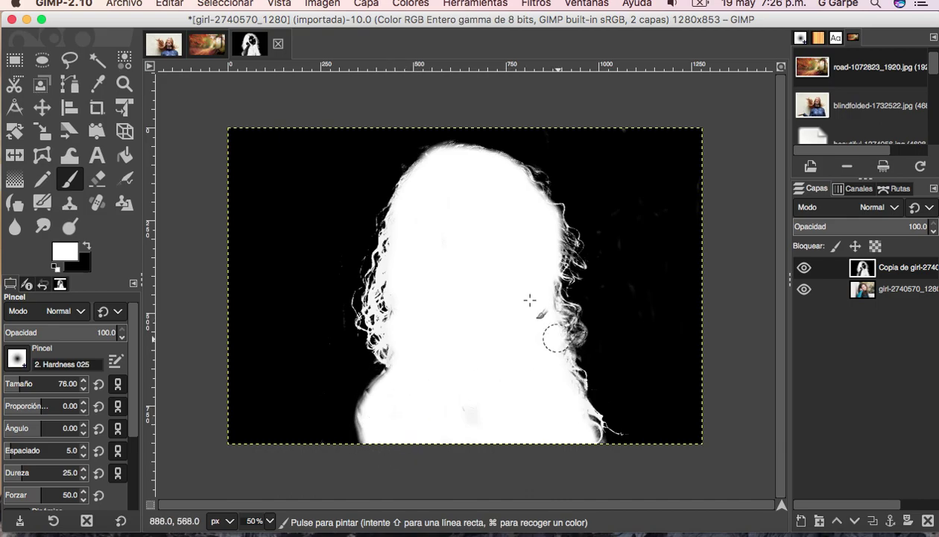
drag(464, 189, 512, 205)
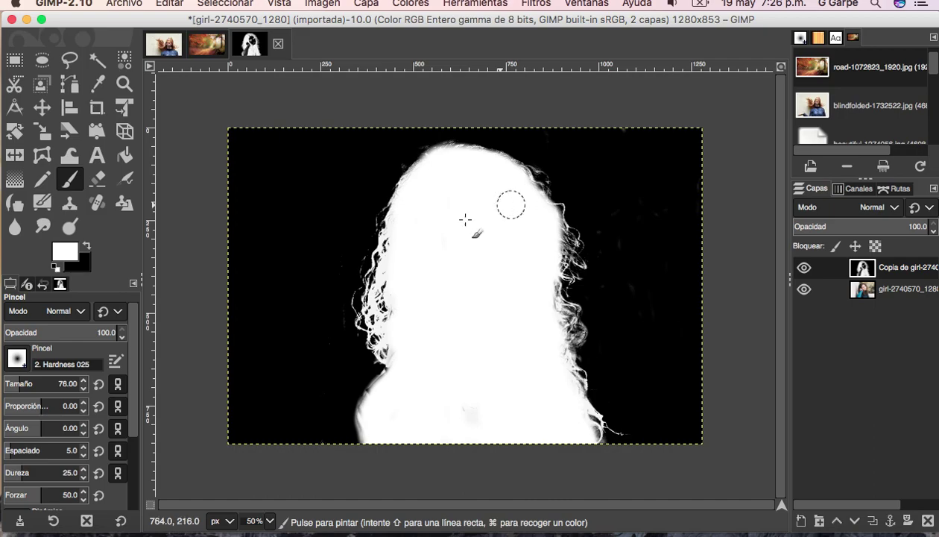
mouse_move(406, 301)
mouse_down()
mouse_move(401, 317)
mouse_move(395, 294)
mouse_move(398, 361)
mouse_move(455, 339)
mouse_up()
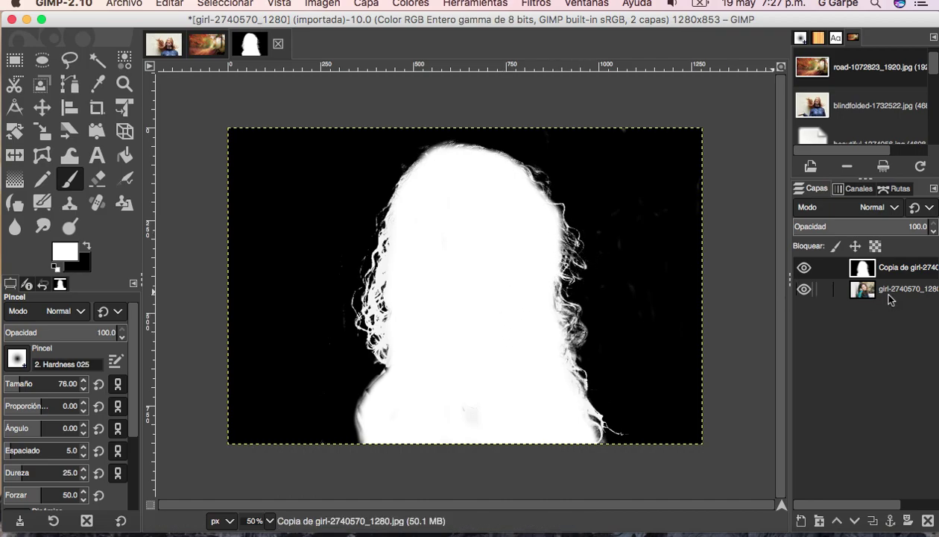
Step: Cut the 'Copia de girl' silhouette layer to the clipboard with Editar > Cortar
drag(757, 24, 734, 18)
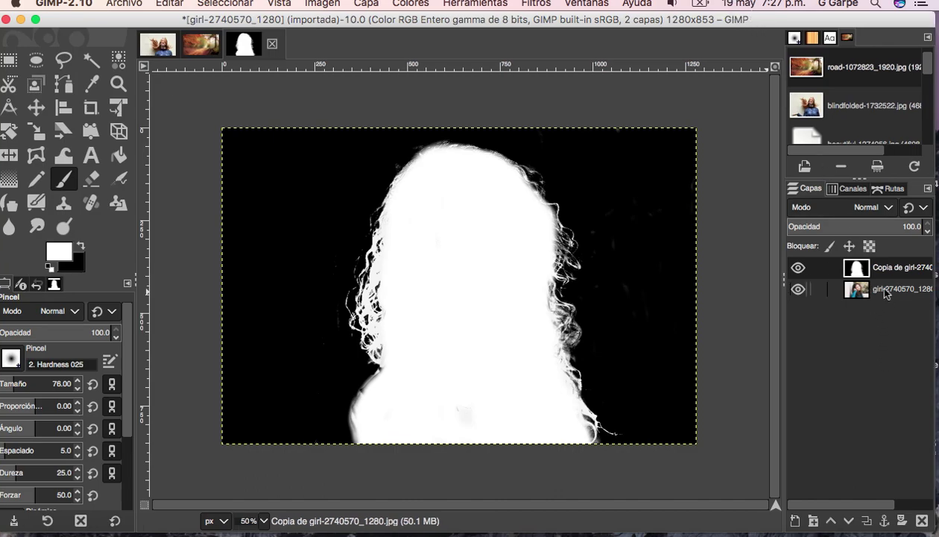
click(168, 7)
mouse_move(224, 161)
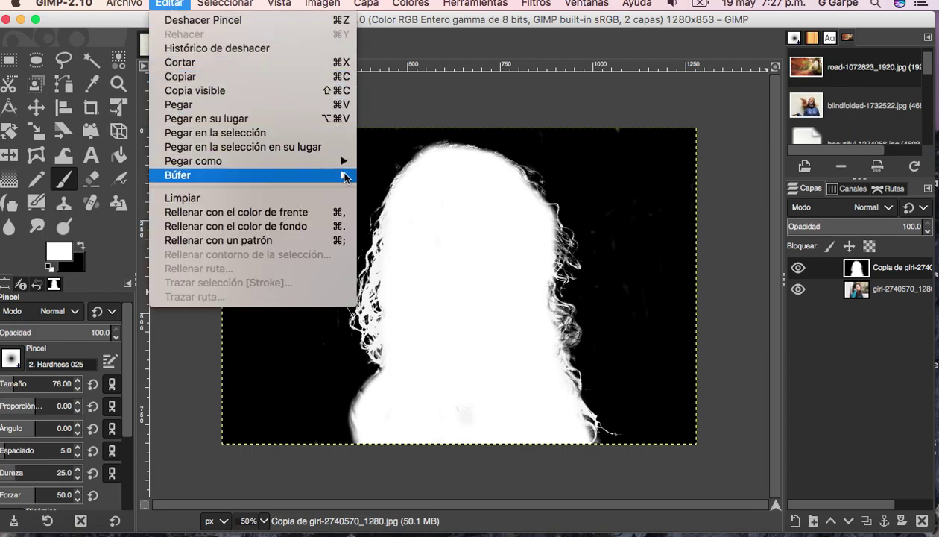
click(211, 67)
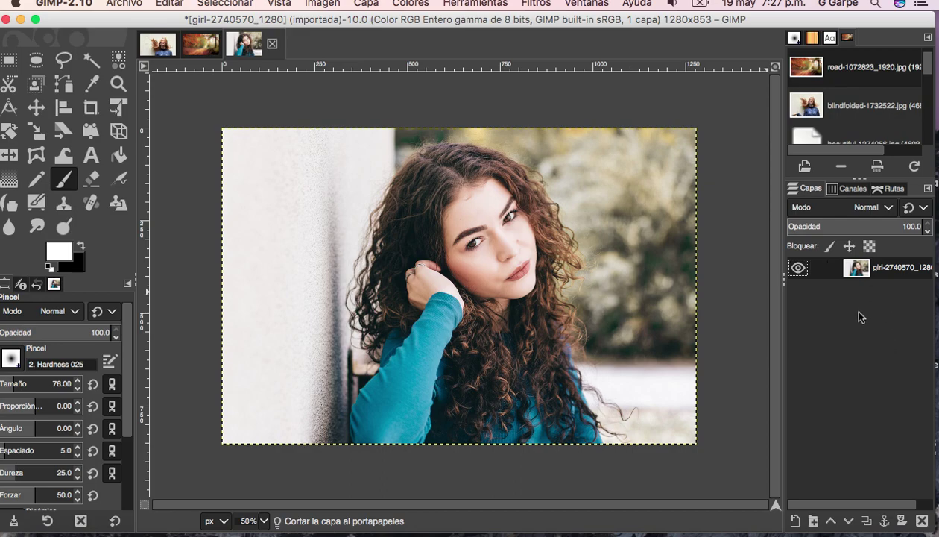
Step: Add a 'Blanco (opacidad total)' layer mask to the photo layer
right_click(889, 274)
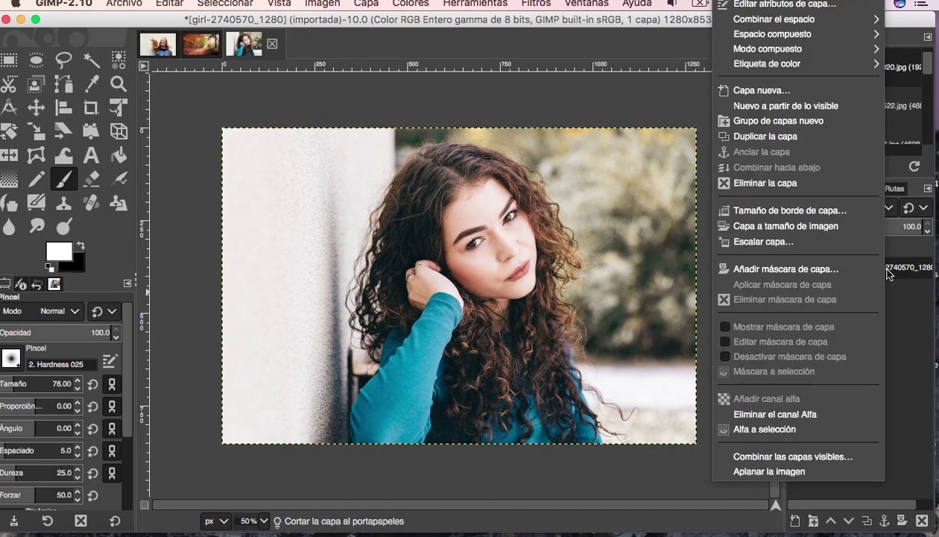
click(837, 272)
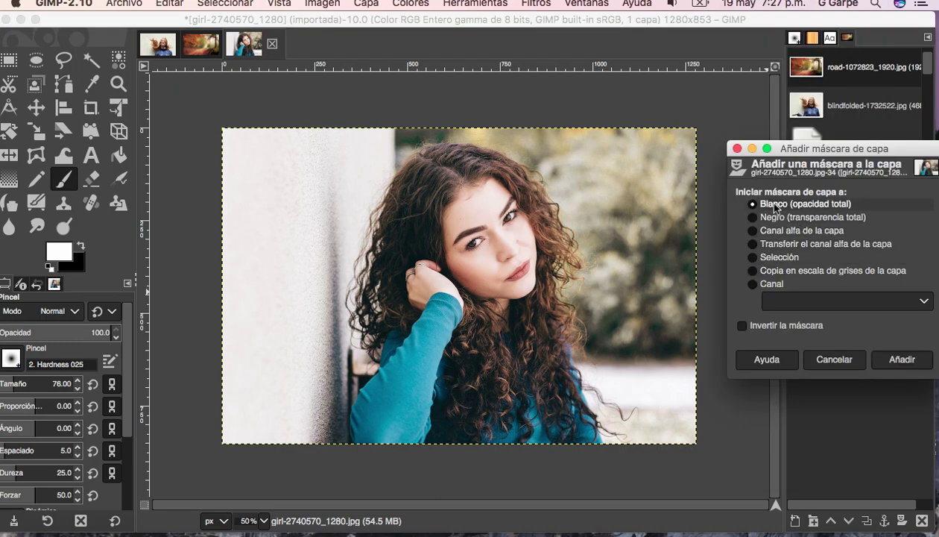
click(898, 359)
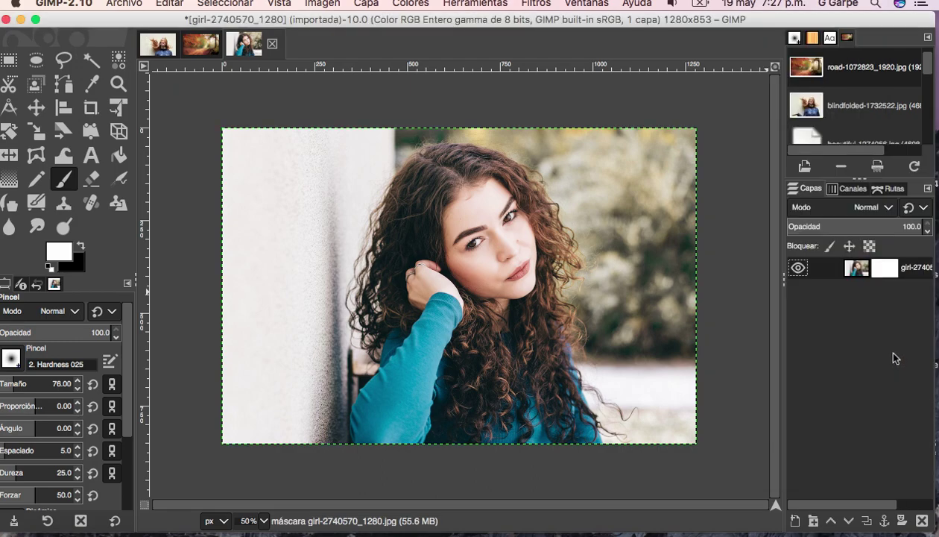
click(182, 5)
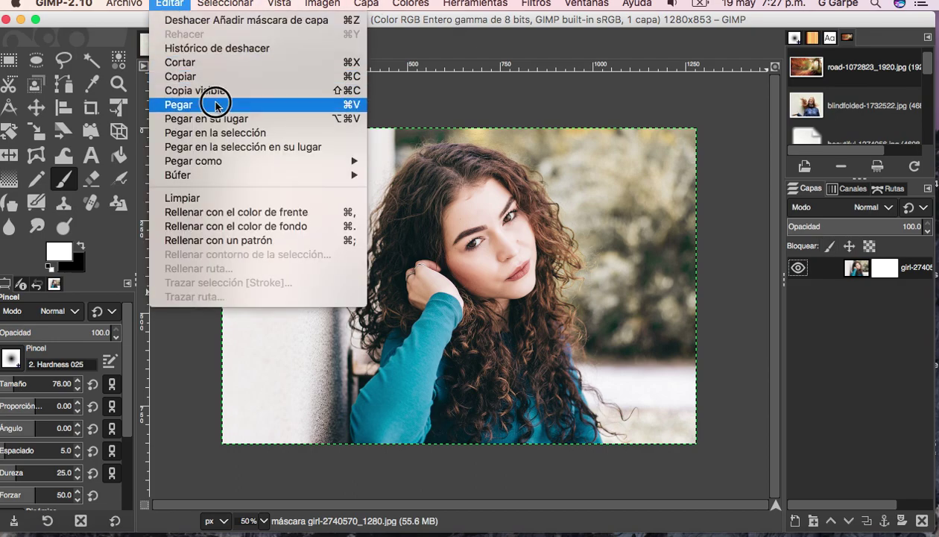
Step: Paste the silhouette into the layer mask and anchor the floating selection
click(215, 105)
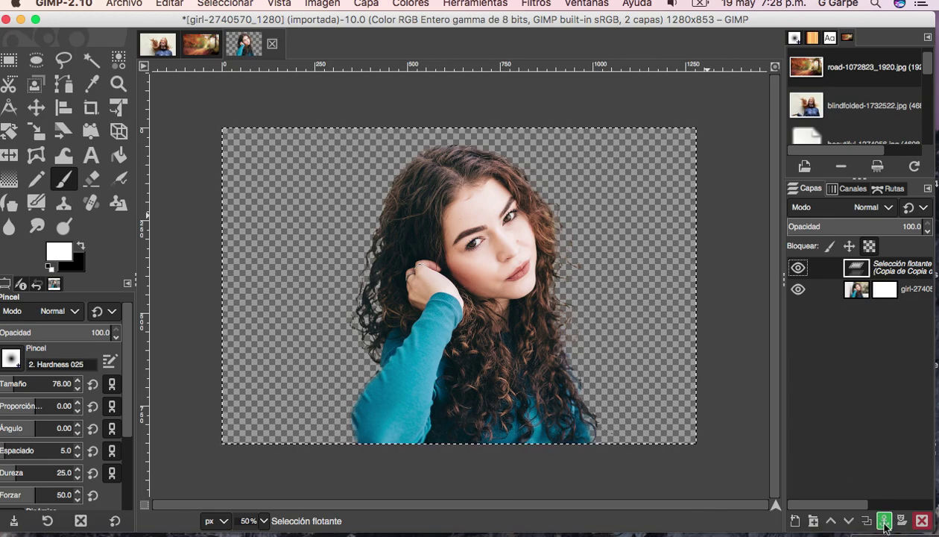
click(884, 522)
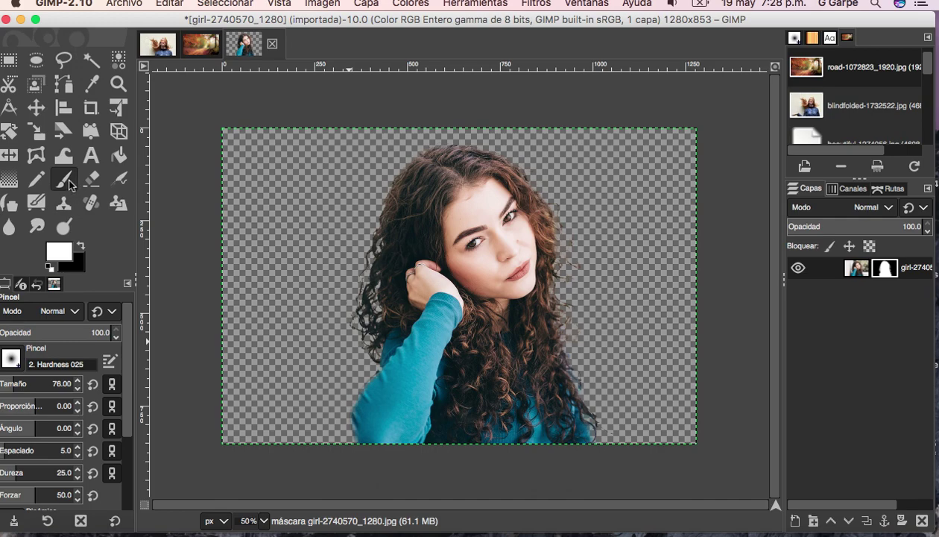
Step: With white kept as foreground, paint the mask to restore the right-side curls and lower-right shoulder edge
click(64, 252)
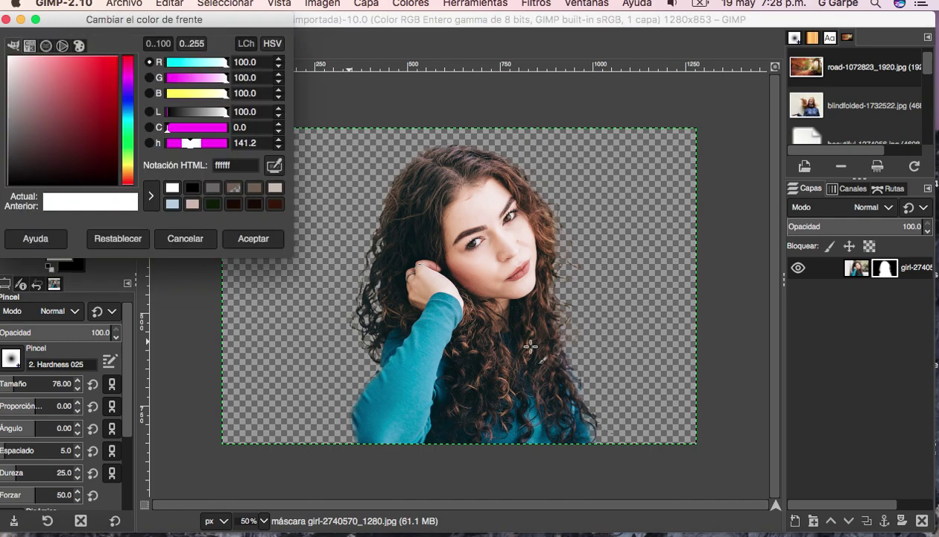
click(185, 238)
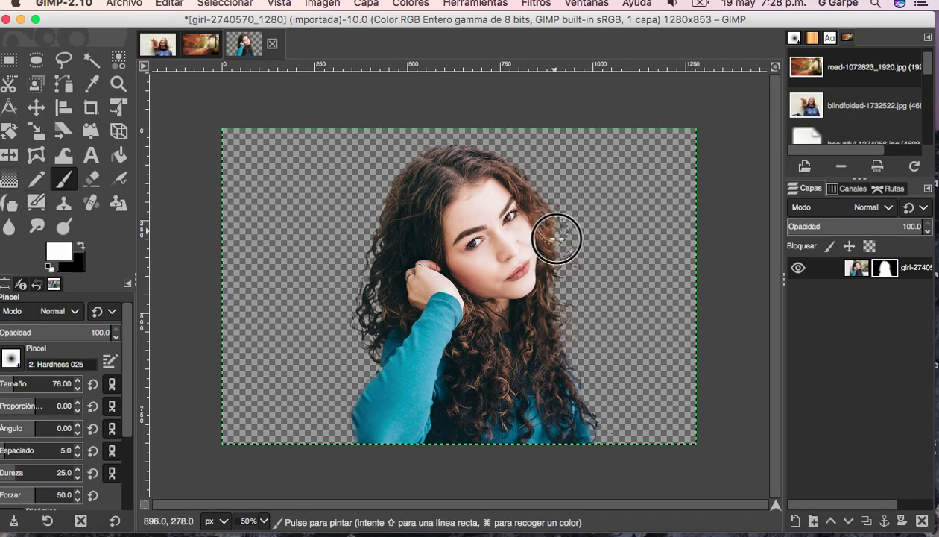
drag(558, 238, 545, 294)
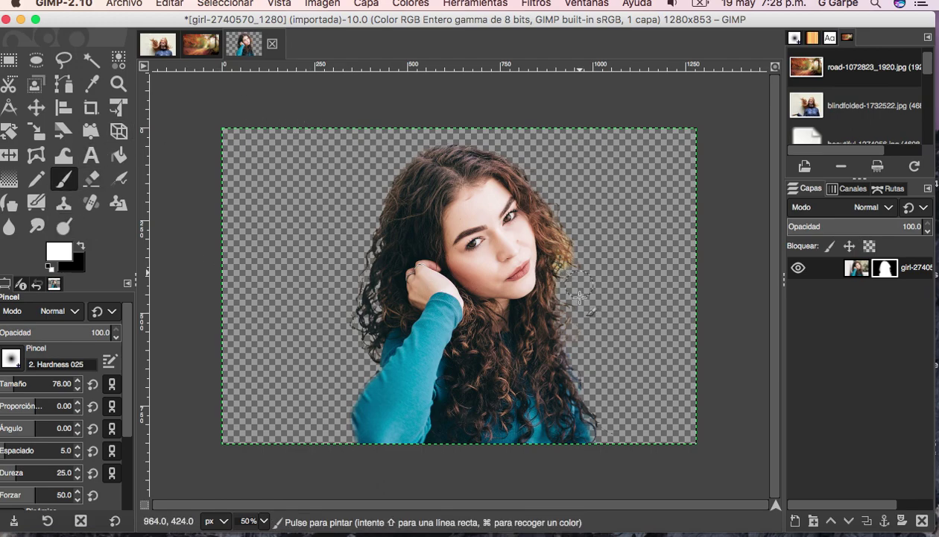
drag(565, 263, 564, 253)
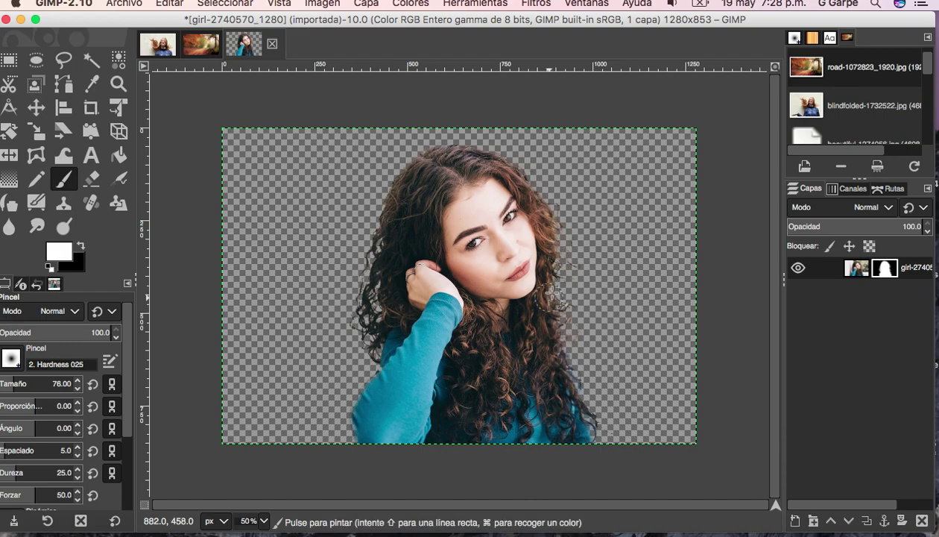
mouse_move(553, 284)
mouse_down()
mouse_move(551, 260)
mouse_move(552, 284)
mouse_up()
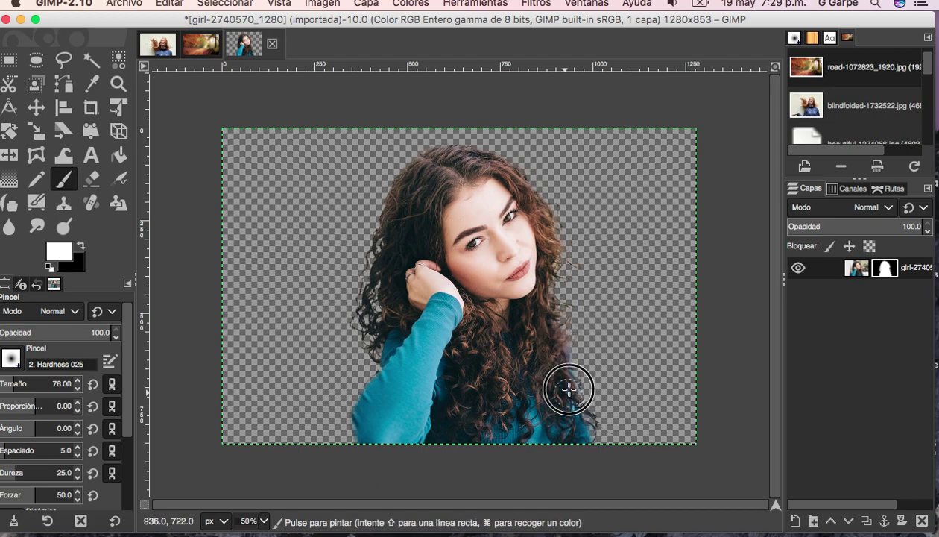
mouse_move(562, 350)
mouse_down()
mouse_move(593, 445)
mouse_move(552, 346)
mouse_move(555, 335)
mouse_move(568, 378)
mouse_move(560, 327)
mouse_move(586, 421)
mouse_move(599, 436)
mouse_move(555, 327)
mouse_up()
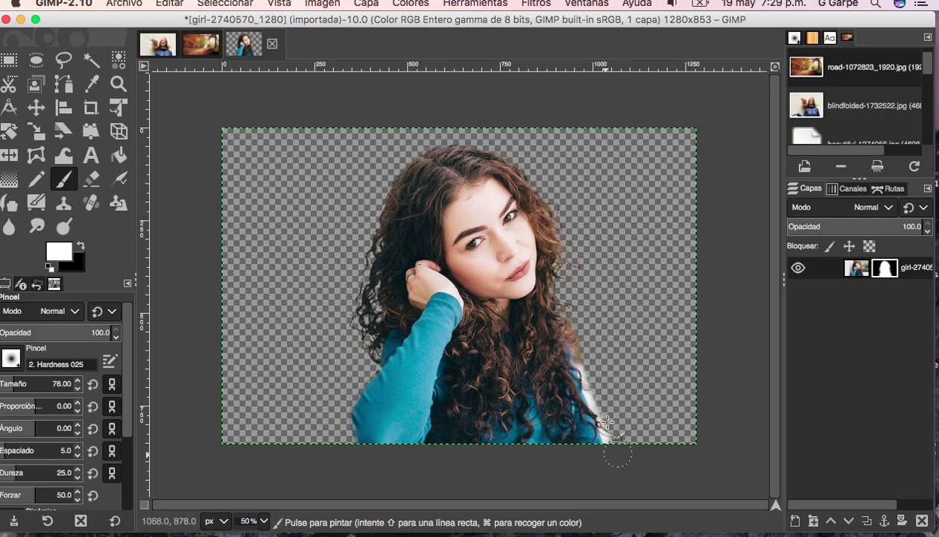
mouse_move(618, 447)
mouse_down()
mouse_move(585, 377)
mouse_move(534, 369)
mouse_up()
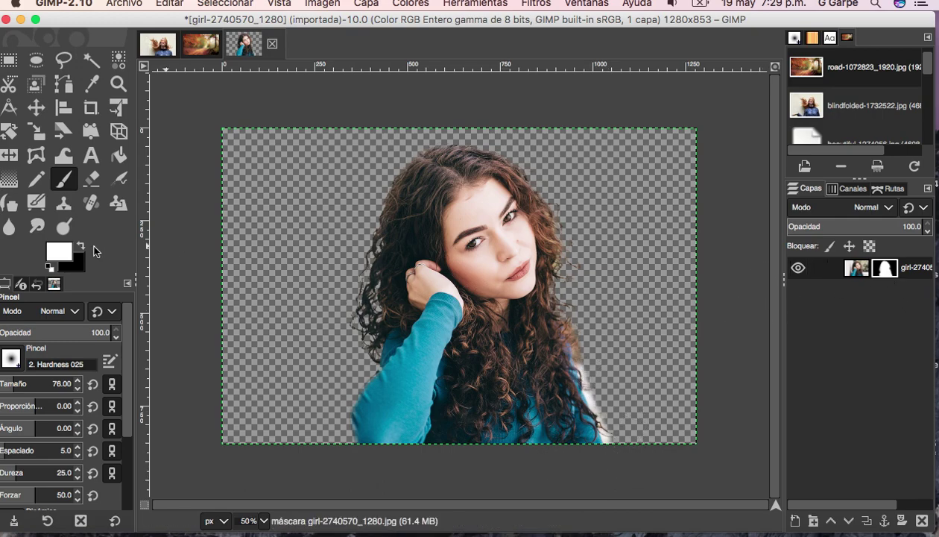
Step: Switch to black and paint out the white halo beside the lower-right sweater edge
click(82, 246)
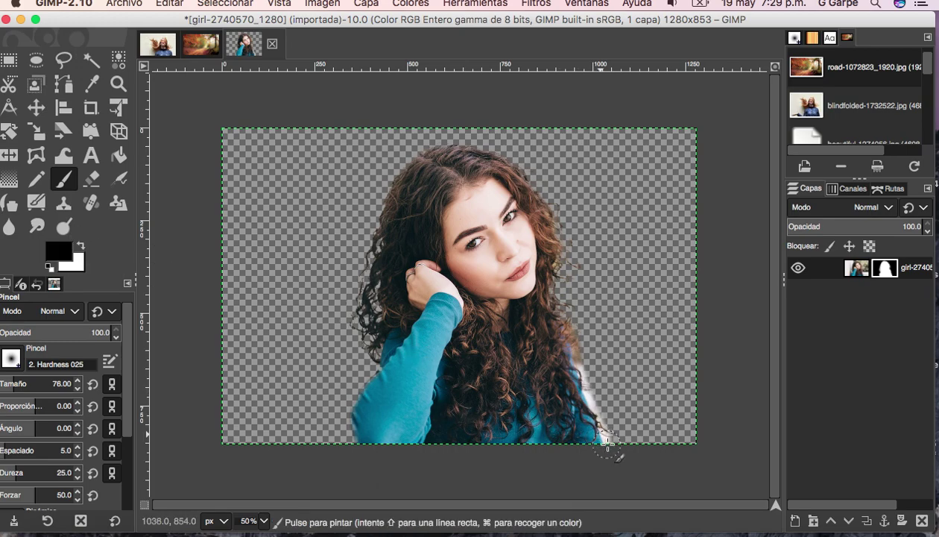
mouse_move(607, 440)
mouse_down()
mouse_move(577, 345)
mouse_move(602, 398)
mouse_up()
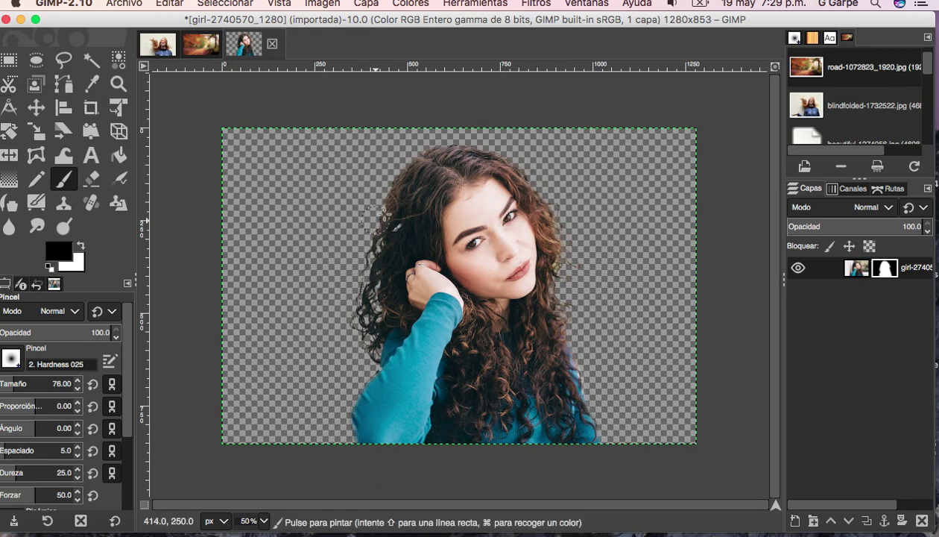
Step: Apply the layer mask with Aplicar máscara de capa, undoing a stray black stroke
right_click(892, 274)
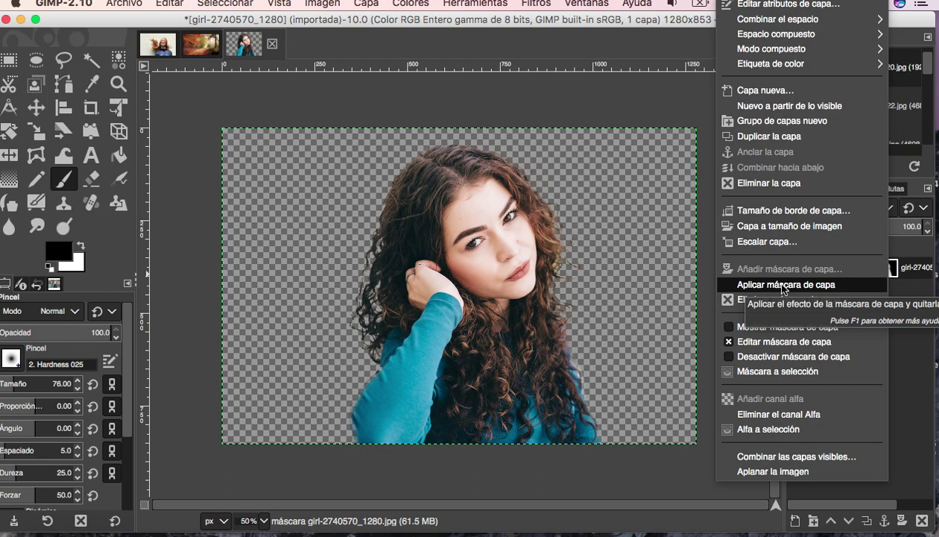
click(782, 285)
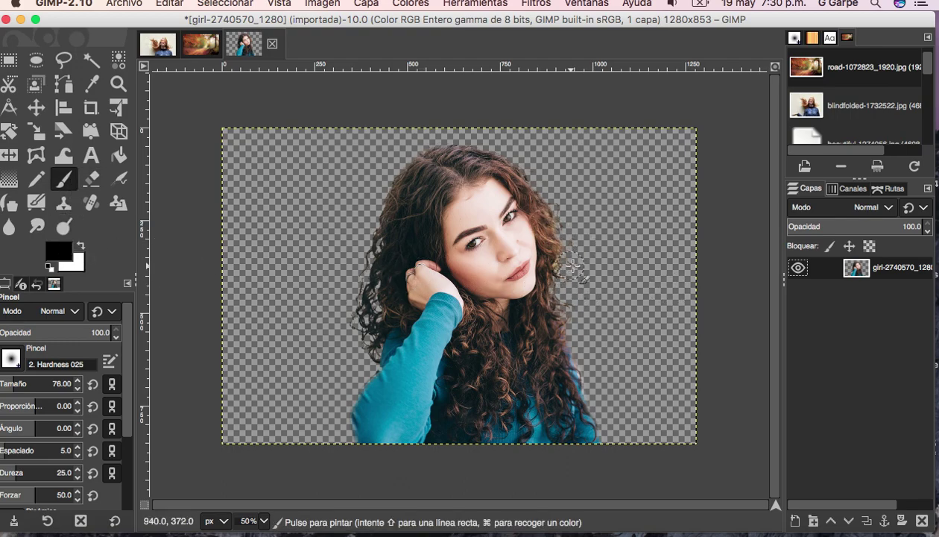
drag(540, 245, 585, 283)
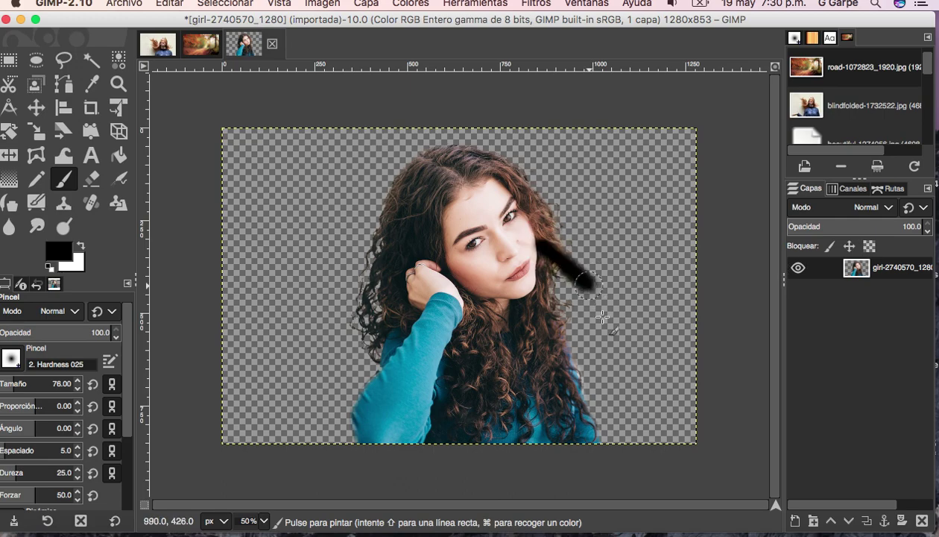
key(ctrl+z)
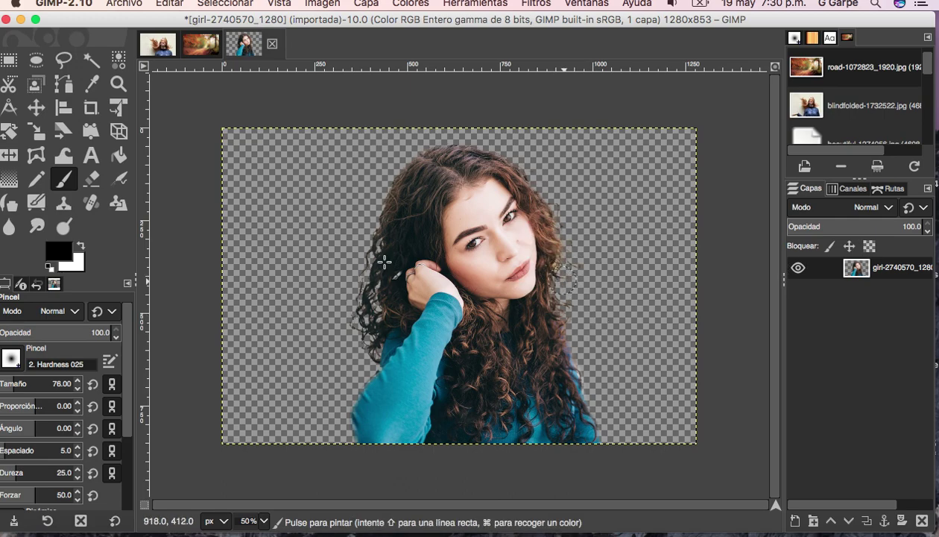
Step: Switch to the Clone tool, sample the hair, and shrink the brush to size 59
click(64, 203)
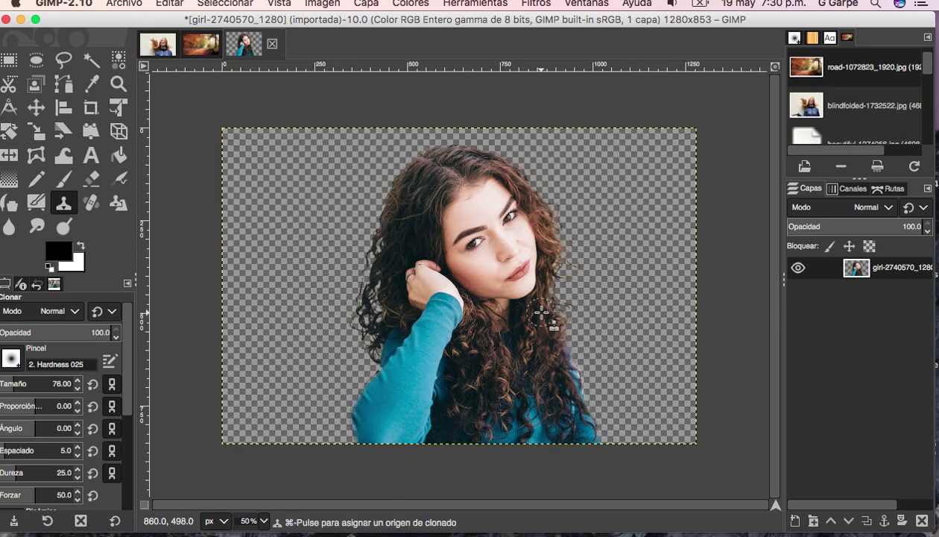
key(super)
super+click(540, 310)
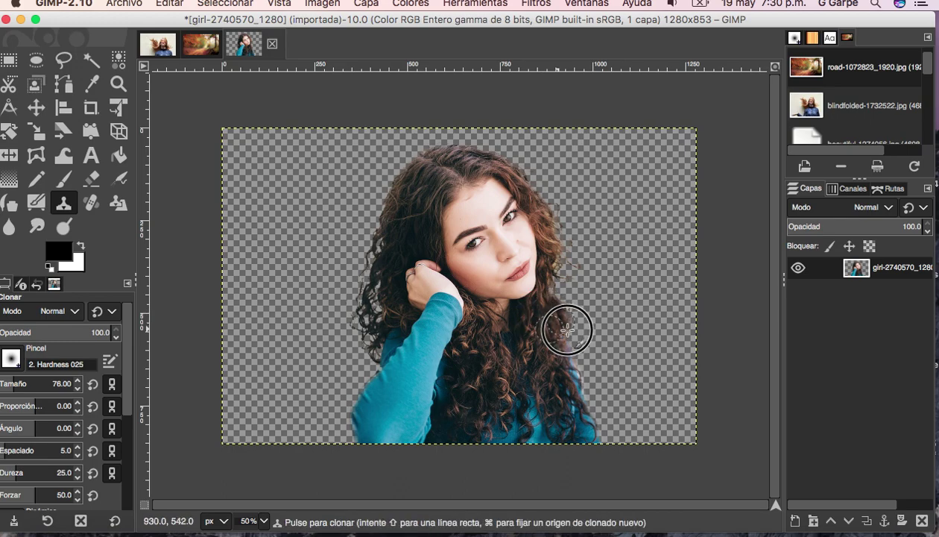
key(super)
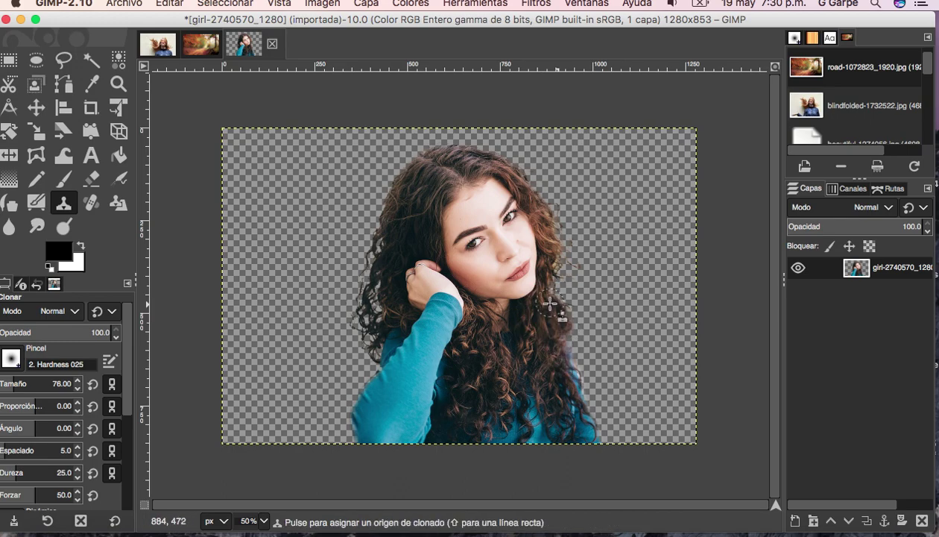
super+click(549, 304)
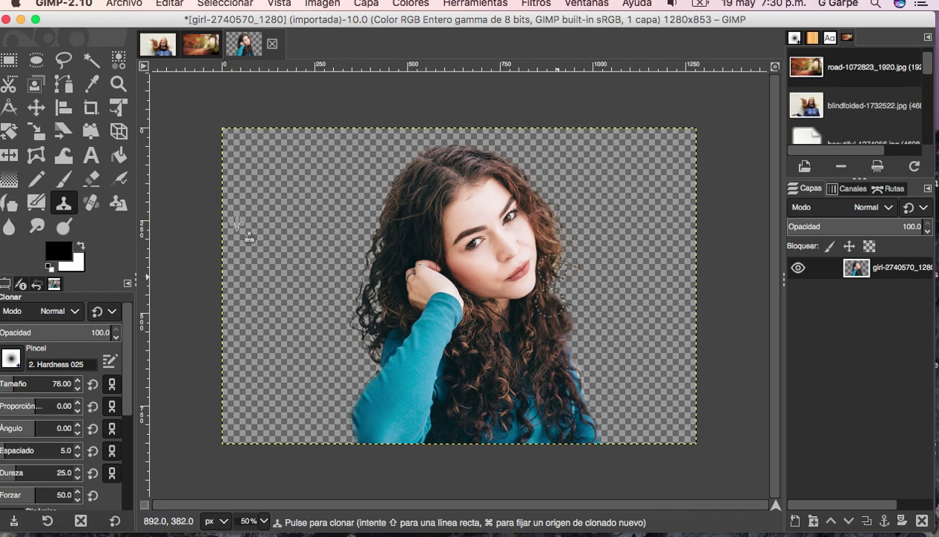
drag(29, 383, 11, 381)
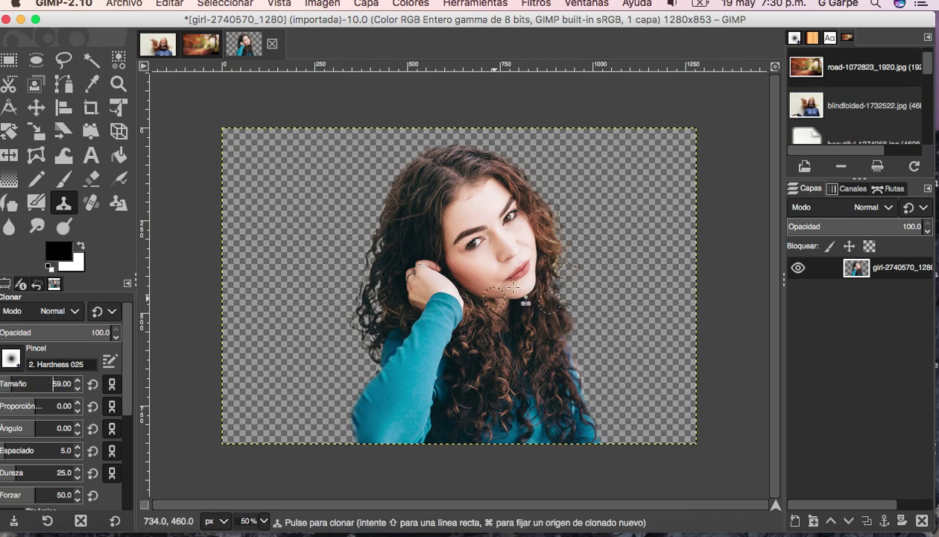
Step: Reset the clone source across the right and left curls, ending at the top of the hair
super+click(559, 278)
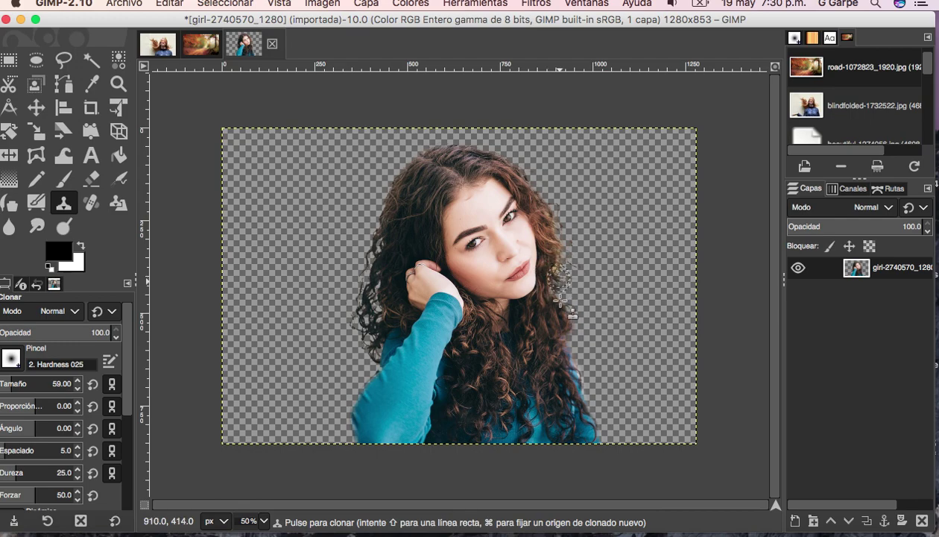
super+click(552, 288)
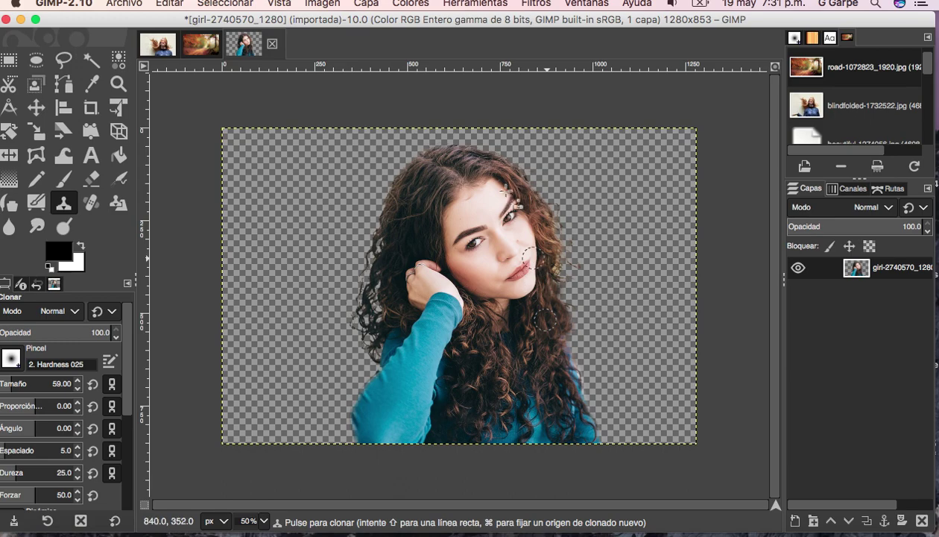
ctrl+click(409, 206)
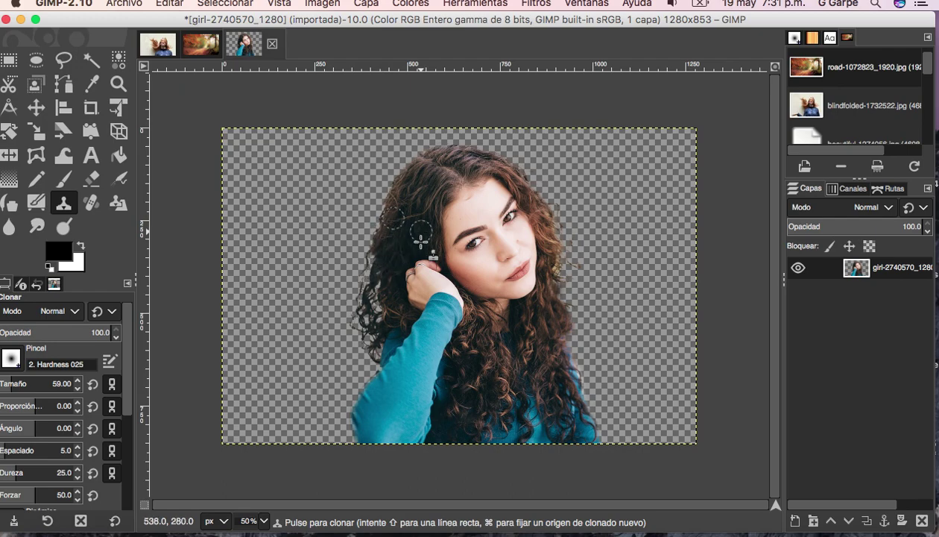
ctrl+click(394, 218)
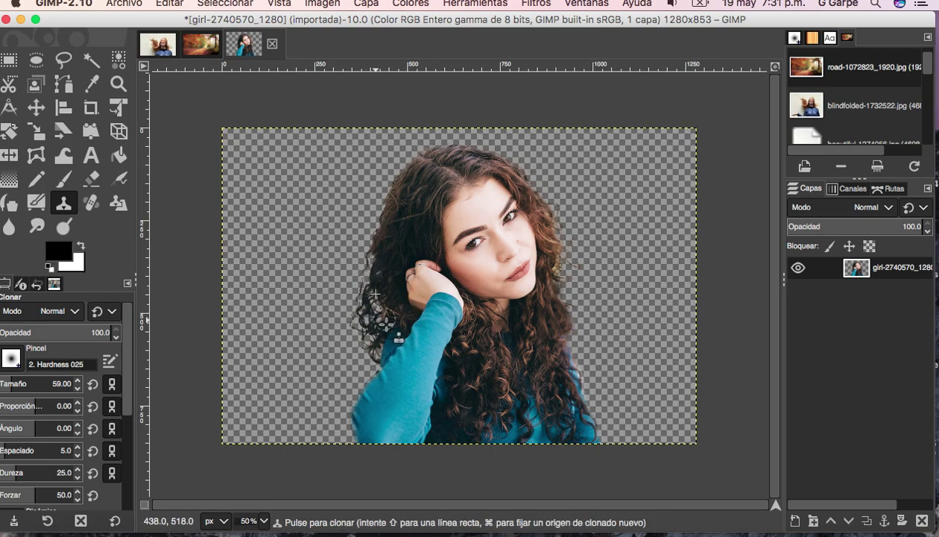
ctrl+click(385, 268)
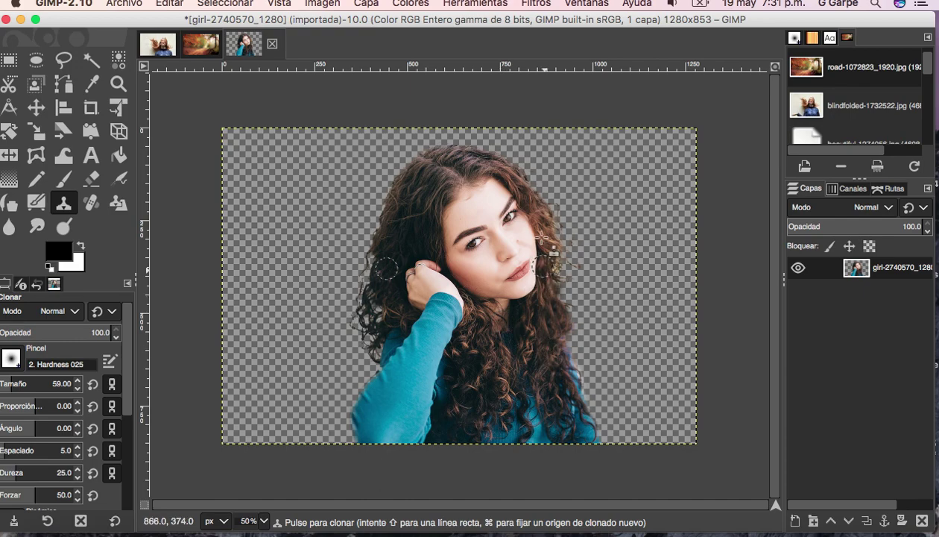
ctrl+click(460, 158)
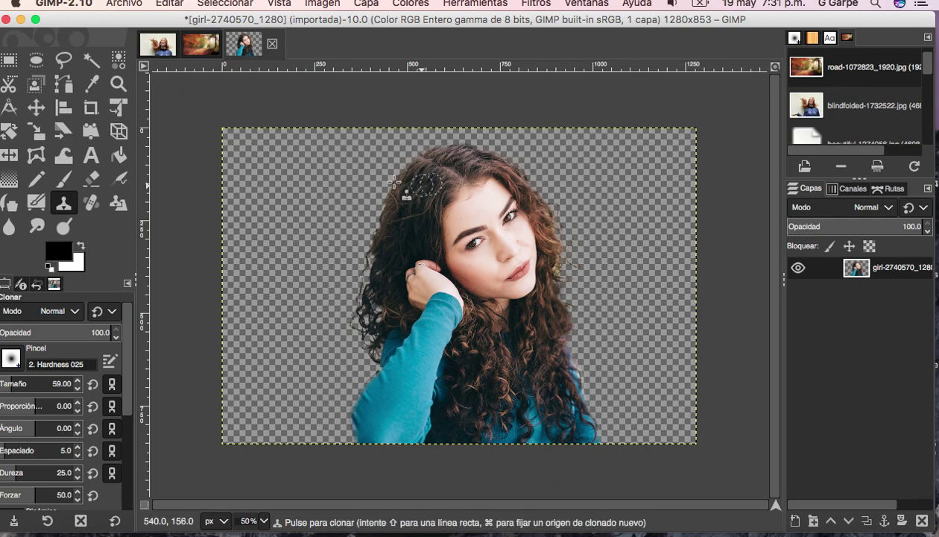
mouse_move(346, 184)
mouse_down()
mouse_move(363, 180)
mouse_move(346, 174)
mouse_move(351, 193)
mouse_move(363, 174)
mouse_move(344, 172)
mouse_move(340, 195)
mouse_move(353, 187)
mouse_move(348, 168)
mouse_move(335, 174)
mouse_move(342, 193)
mouse_move(356, 184)
mouse_move(346, 168)
mouse_move(334, 193)
mouse_move(350, 203)
mouse_move(350, 181)
mouse_move(325, 173)
mouse_move(325, 203)
mouse_move(356, 193)
mouse_move(357, 158)
mouse_move(319, 172)
mouse_move(327, 200)
mouse_move(352, 199)
mouse_move(361, 172)
mouse_up()
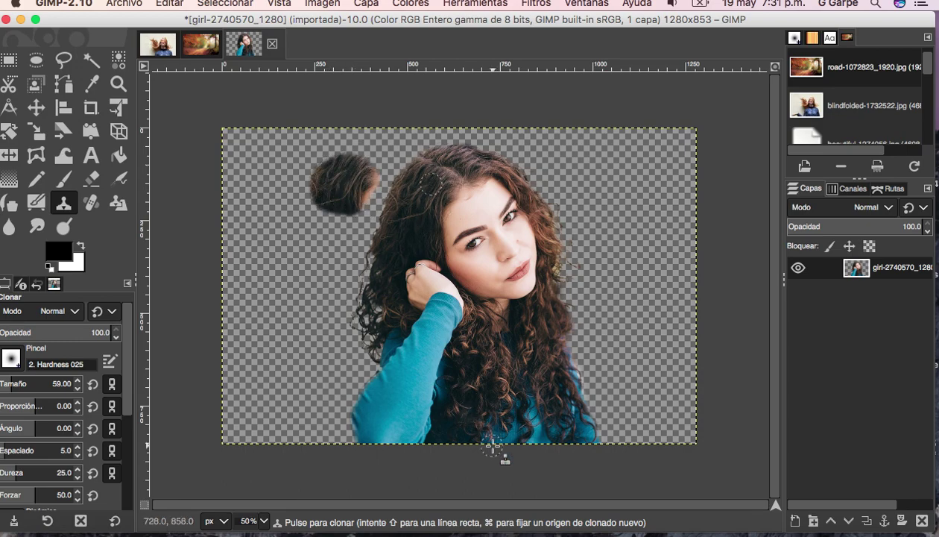
key(super+z)
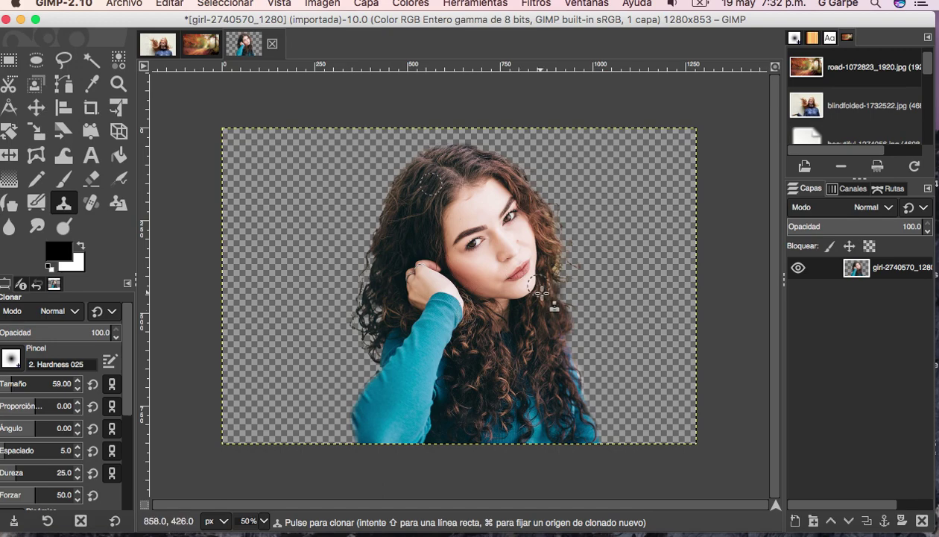
super+click(553, 339)
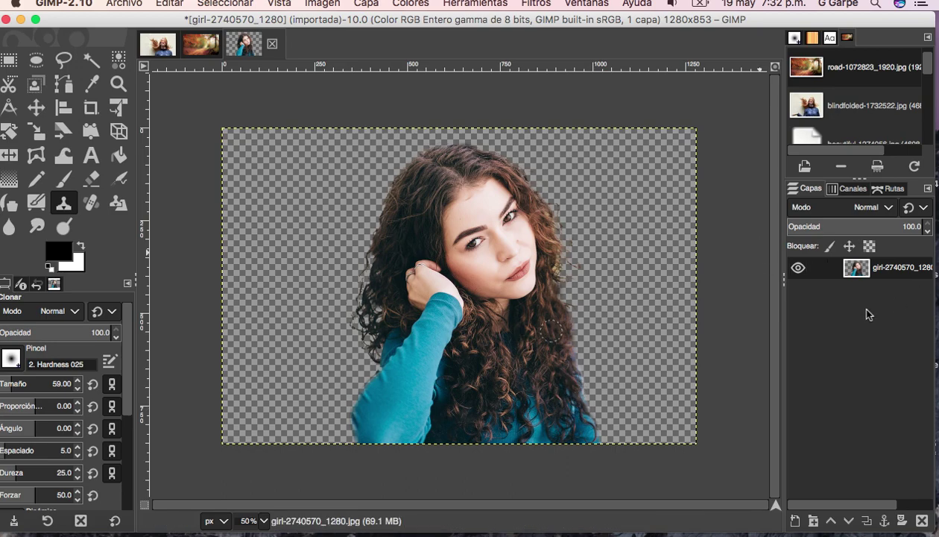
Step: Copy the cut-out girl and paste her into the autumn road image
click(167, 4)
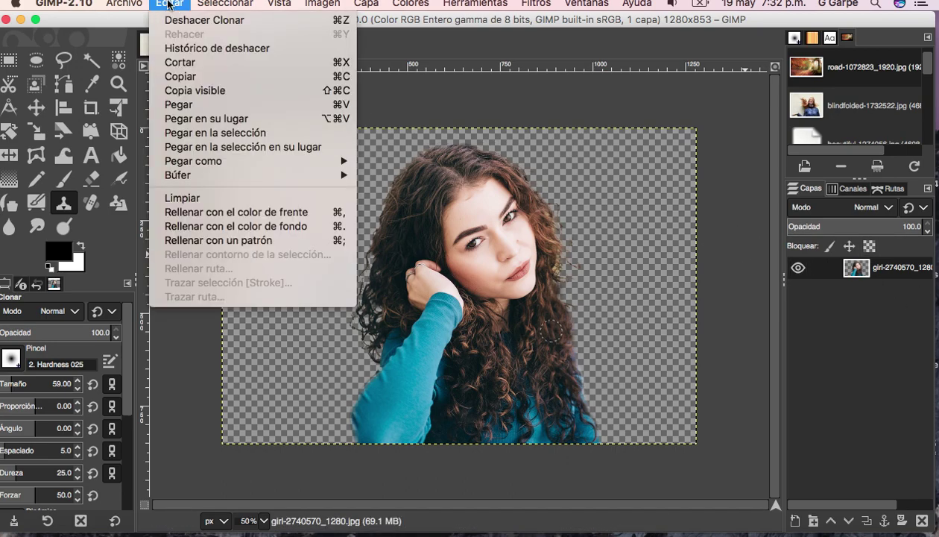
click(203, 77)
click(200, 46)
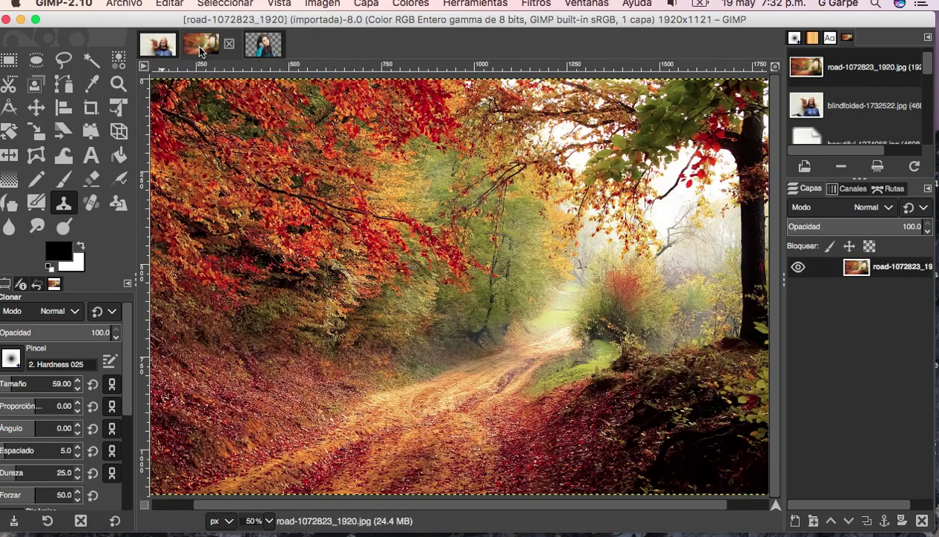
key(ctrl+v)
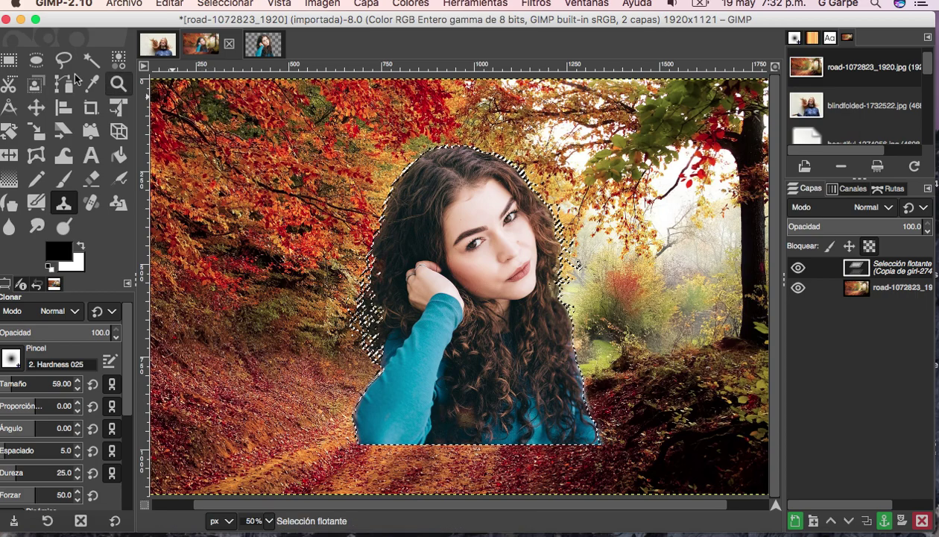
Step: Move the pasted girl lower and to the left, over the road path
click(35, 109)
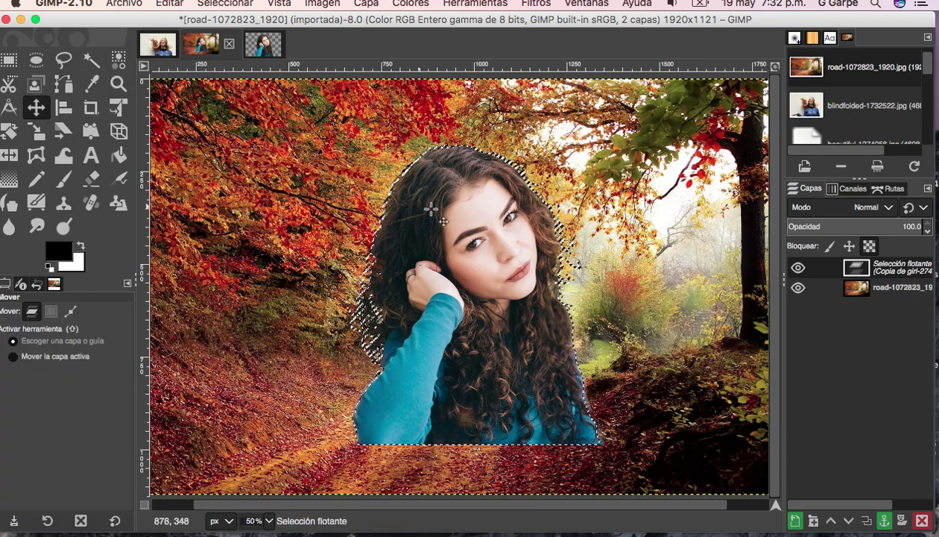
mouse_move(435, 220)
mouse_down()
mouse_move(450, 252)
mouse_move(401, 257)
mouse_up()
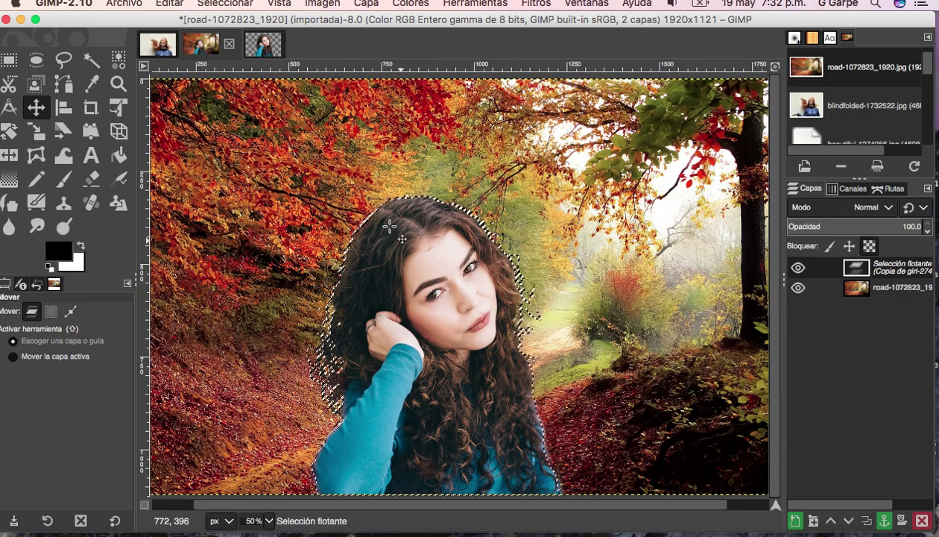
drag(395, 254, 384, 250)
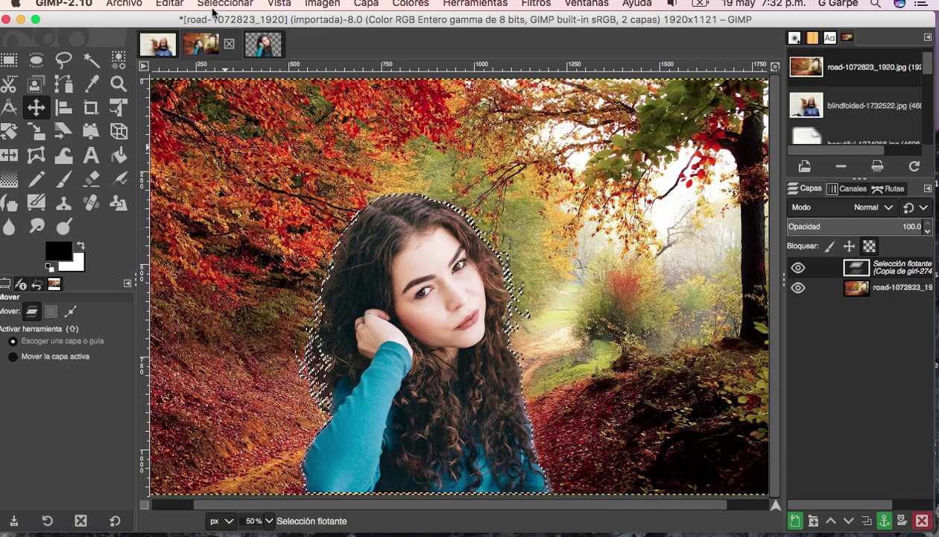
key(shift)
Step: Turn the floating selection into its own layer, 'Copia de girl-2740570_1280', above the road photo
click(70, 311)
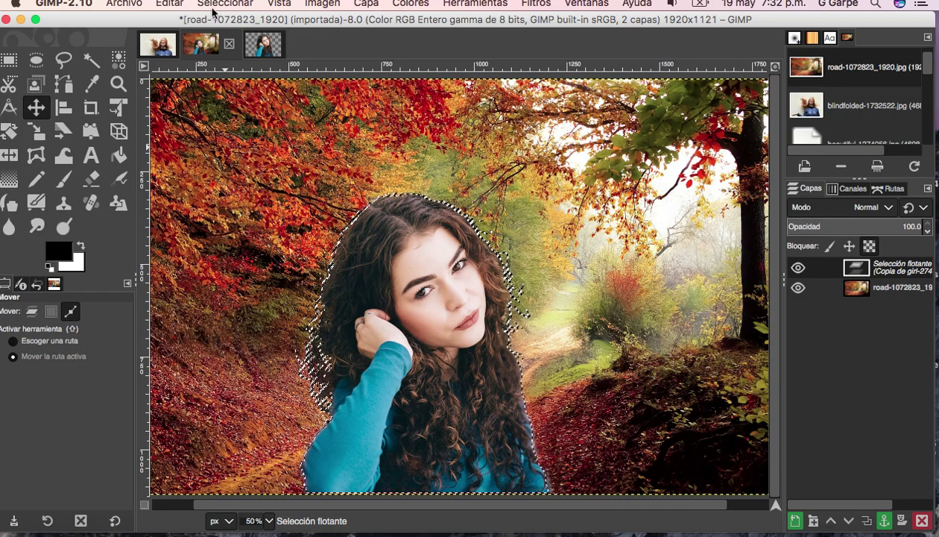
key(shift)
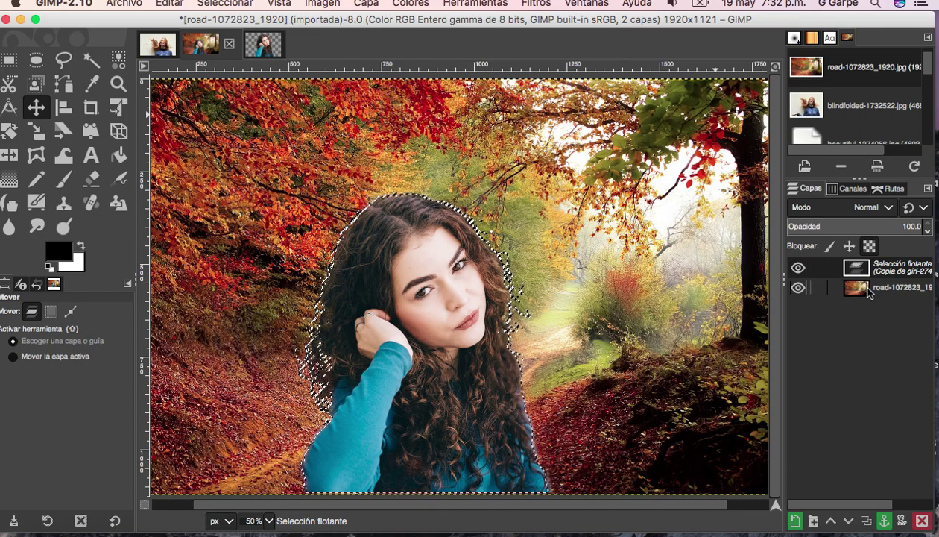
right_click(891, 270)
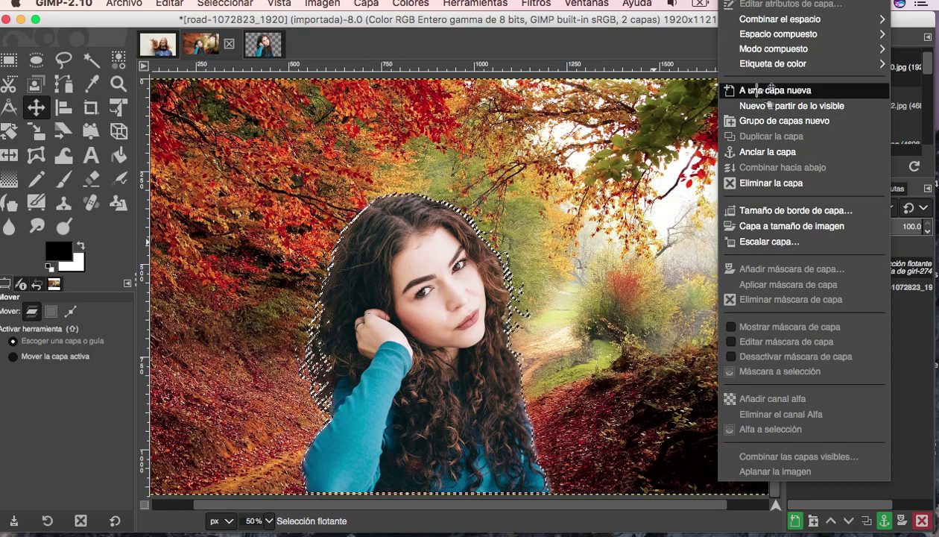
click(729, 90)
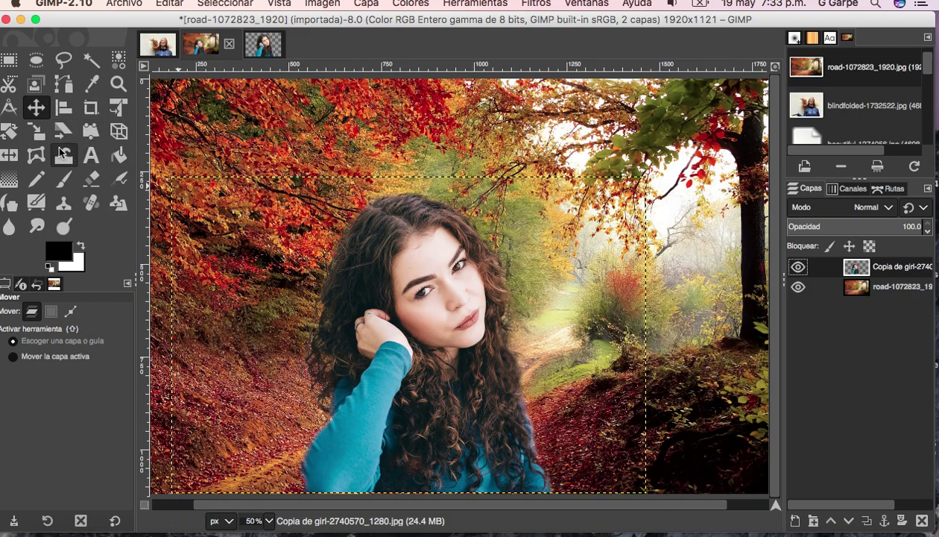
Step: Shift the girl right toward the road's centre and expand her layer to the image size
mouse_move(107, 21)
mouse_down()
mouse_move(121, 23)
mouse_move(112, 21)
mouse_up()
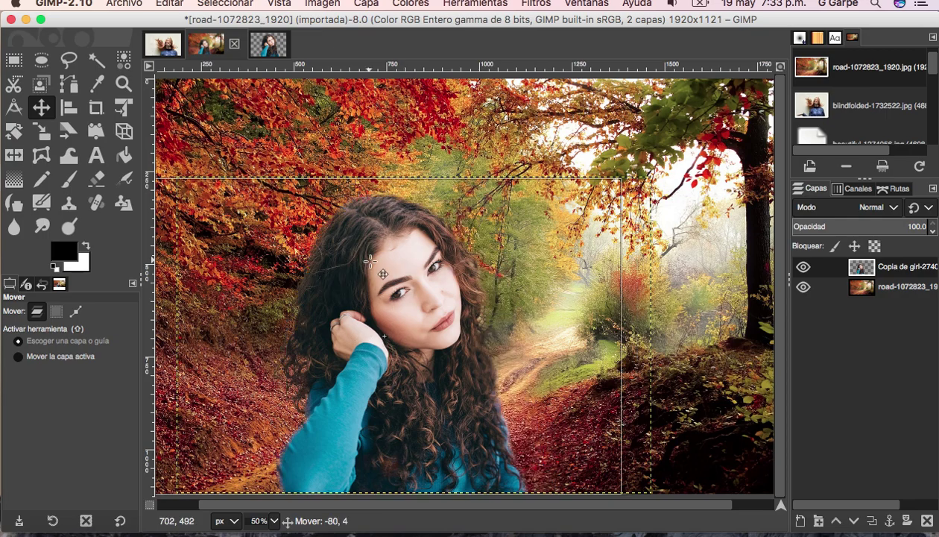
mouse_move(397, 259)
mouse_down()
mouse_move(357, 257)
mouse_move(453, 260)
mouse_up()
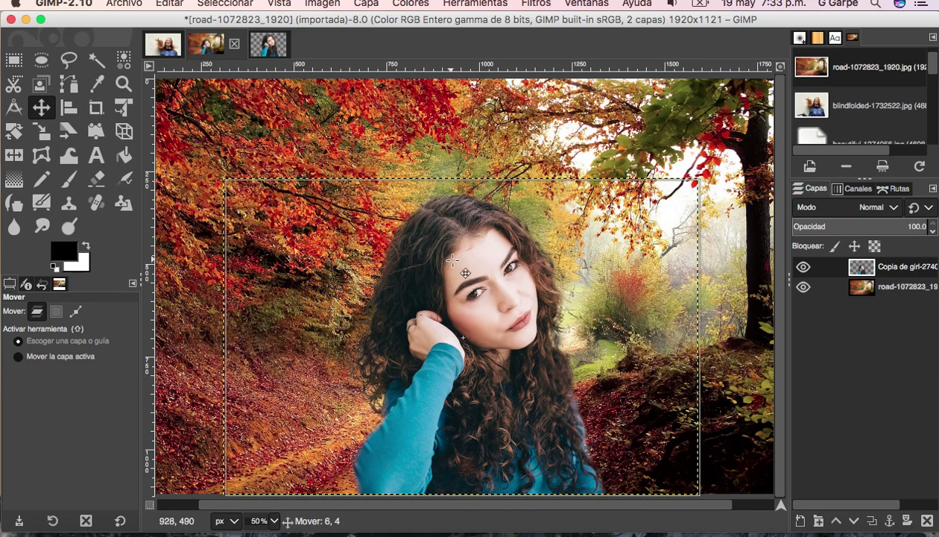
right_click(921, 276)
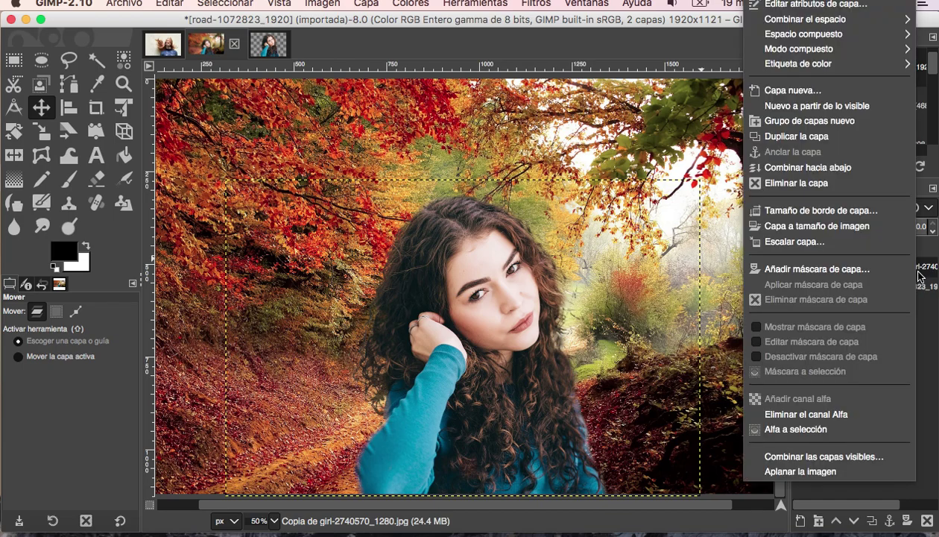
click(838, 227)
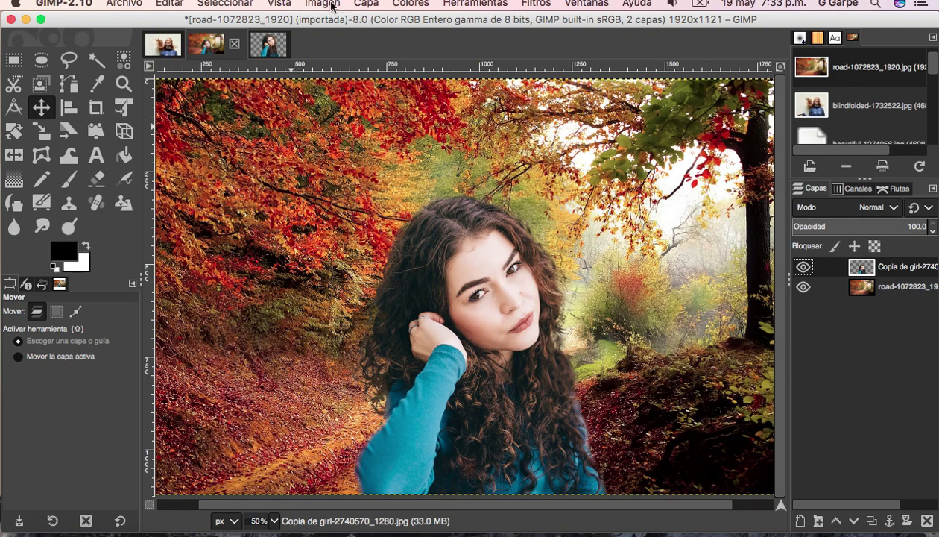
Step: Apply Brightness-Contrast to the girl layer with brightness -25 and contrast 10
click(411, 4)
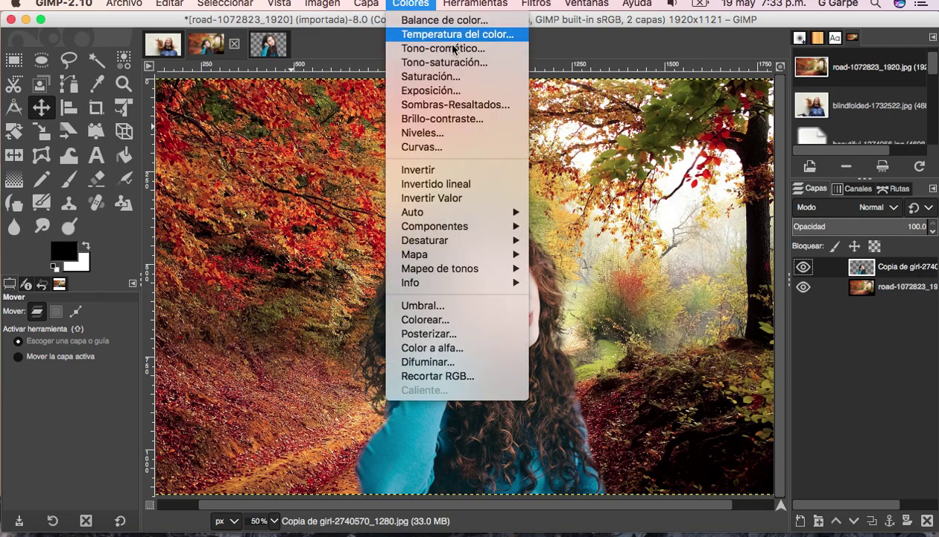
click(454, 119)
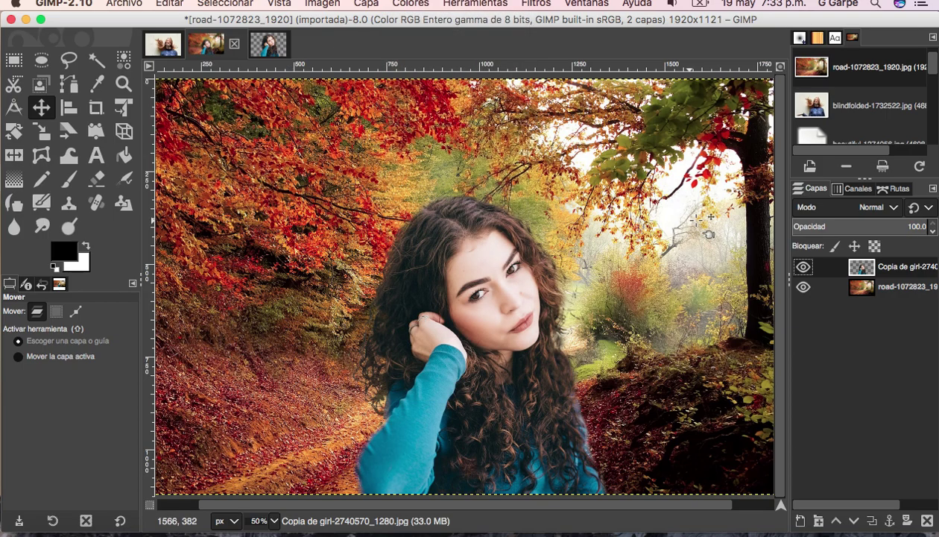
click(779, 88)
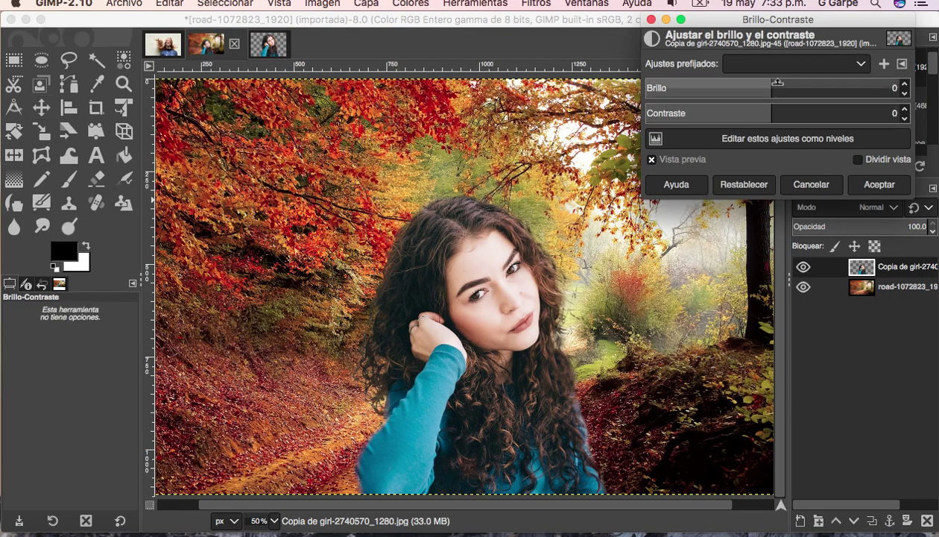
click(748, 80)
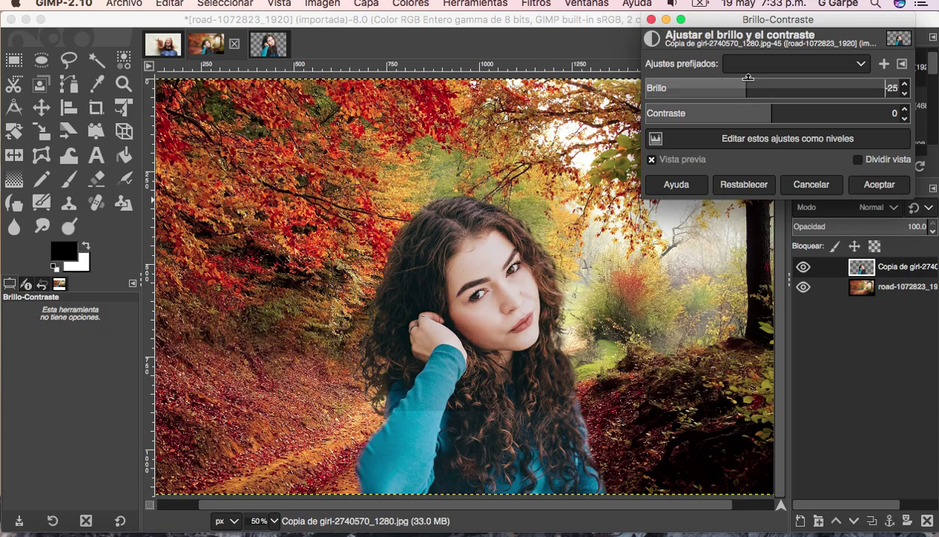
drag(772, 109, 774, 107)
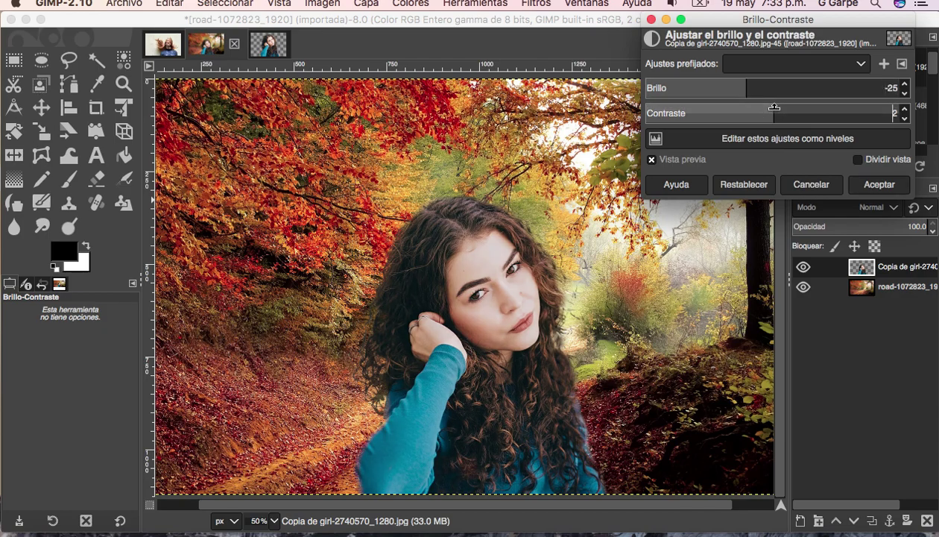
click(751, 107)
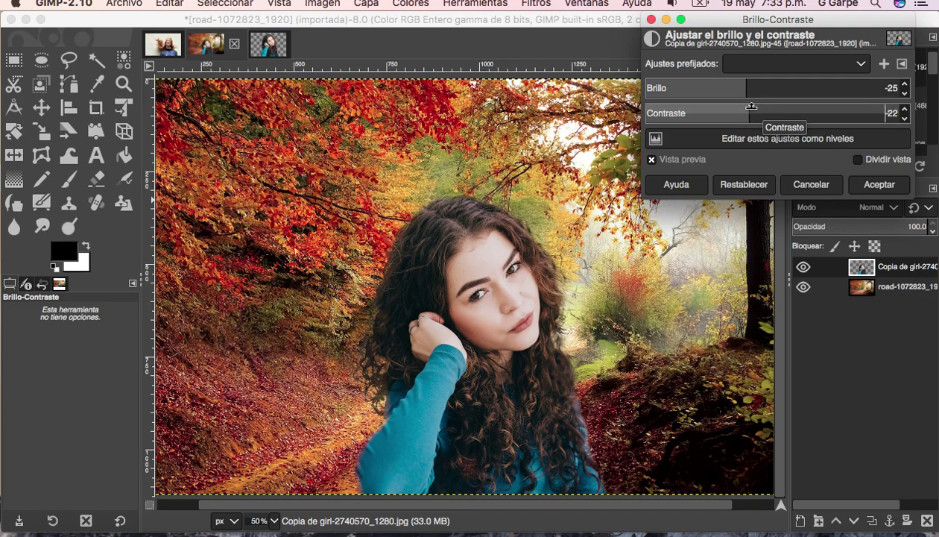
drag(751, 107, 782, 109)
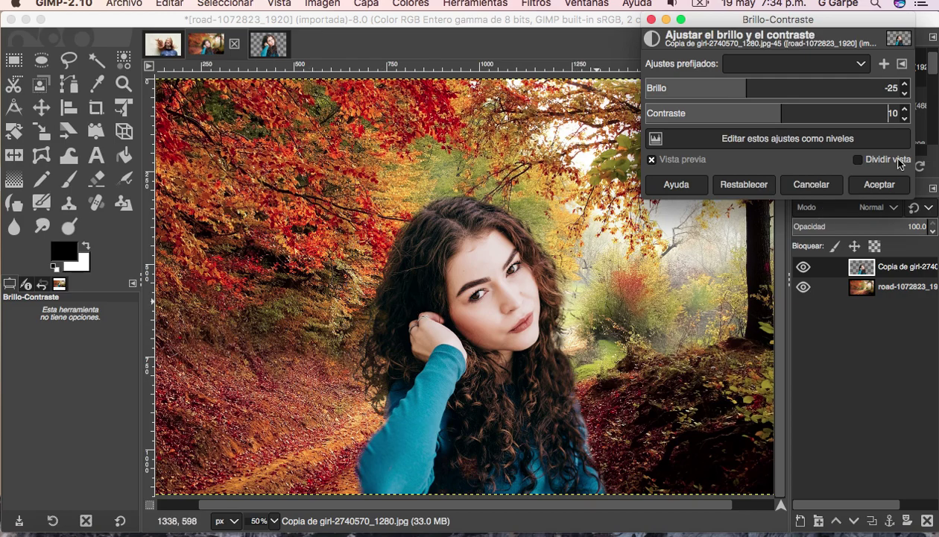
click(895, 184)
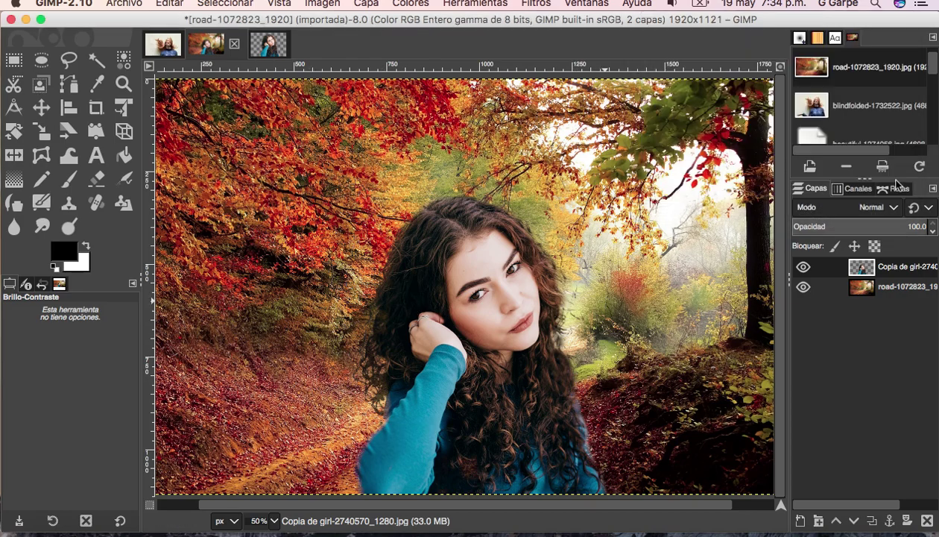